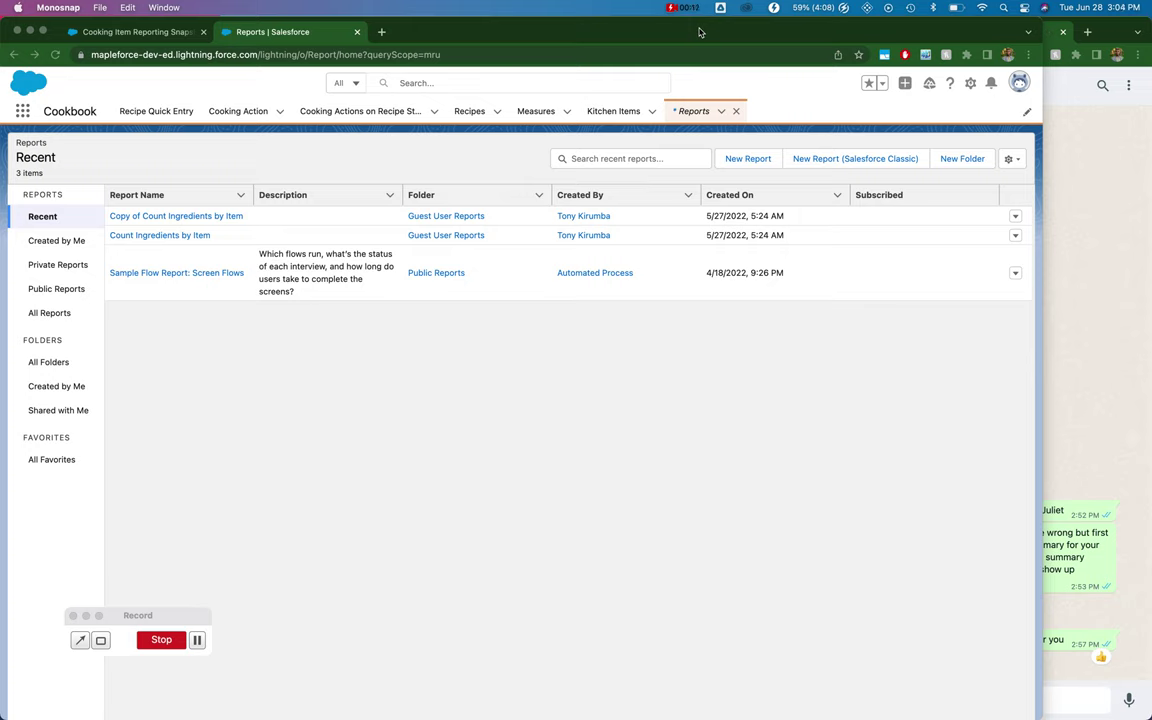
- Review the seven fields of Cooking Item Reporting Snapshot, then go back to Recent reports
click(130, 32)
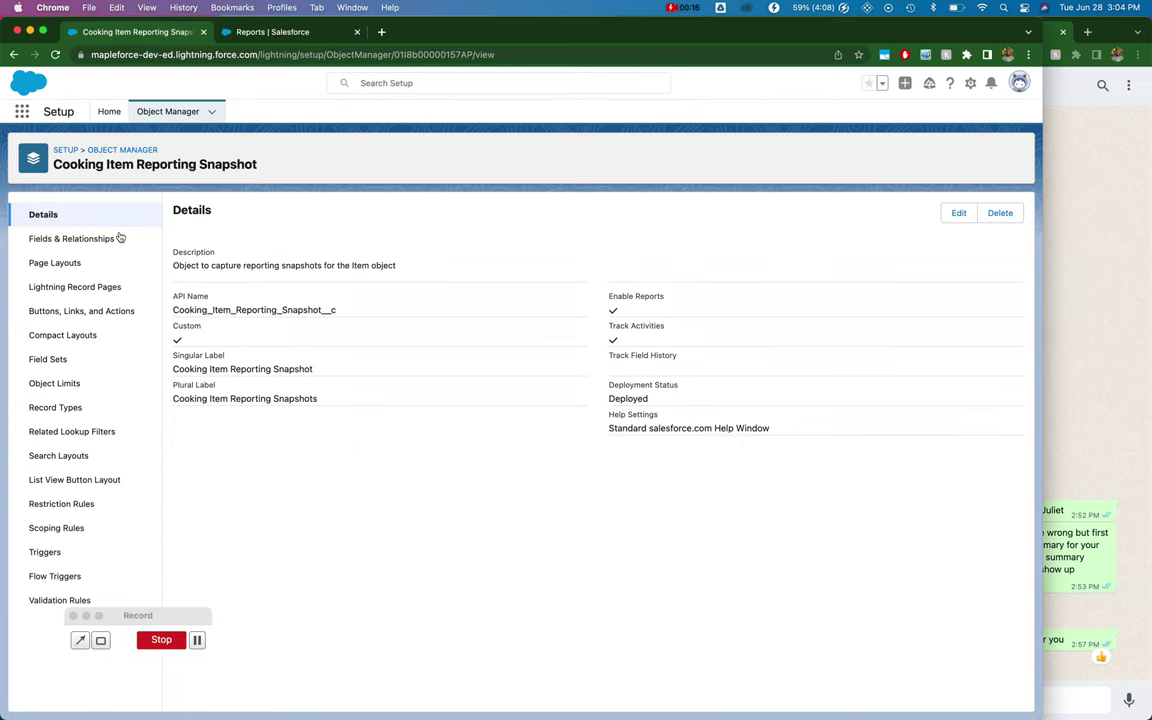
click(71, 240)
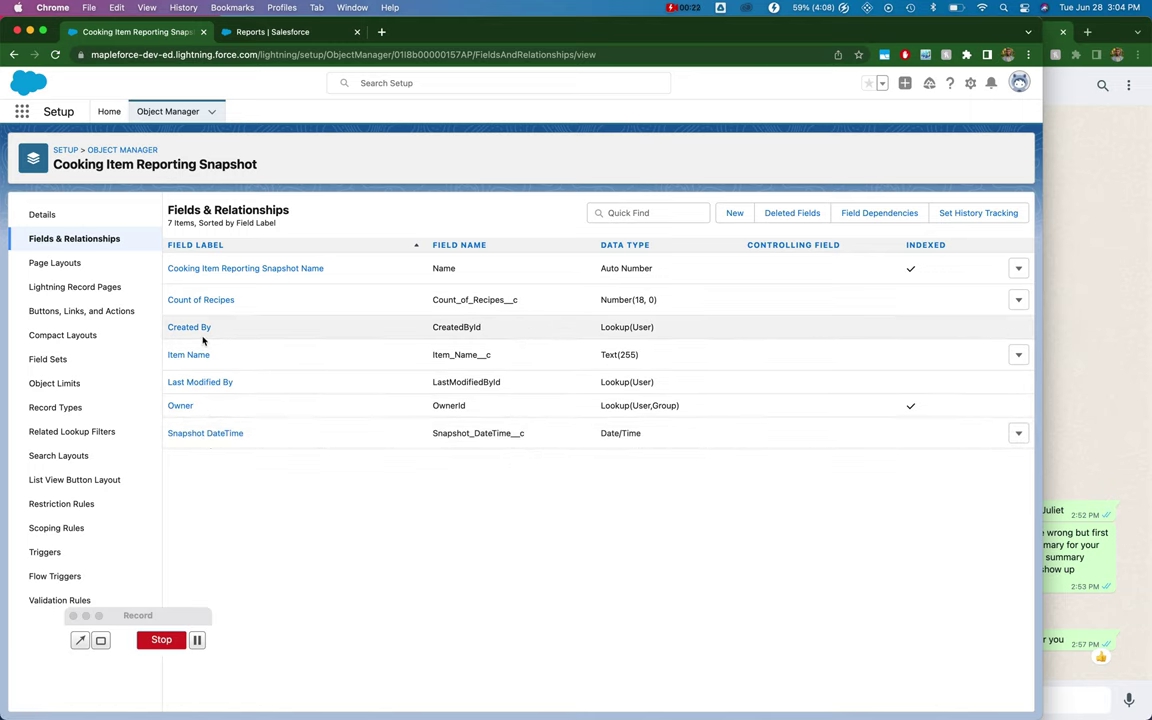
click(255, 31)
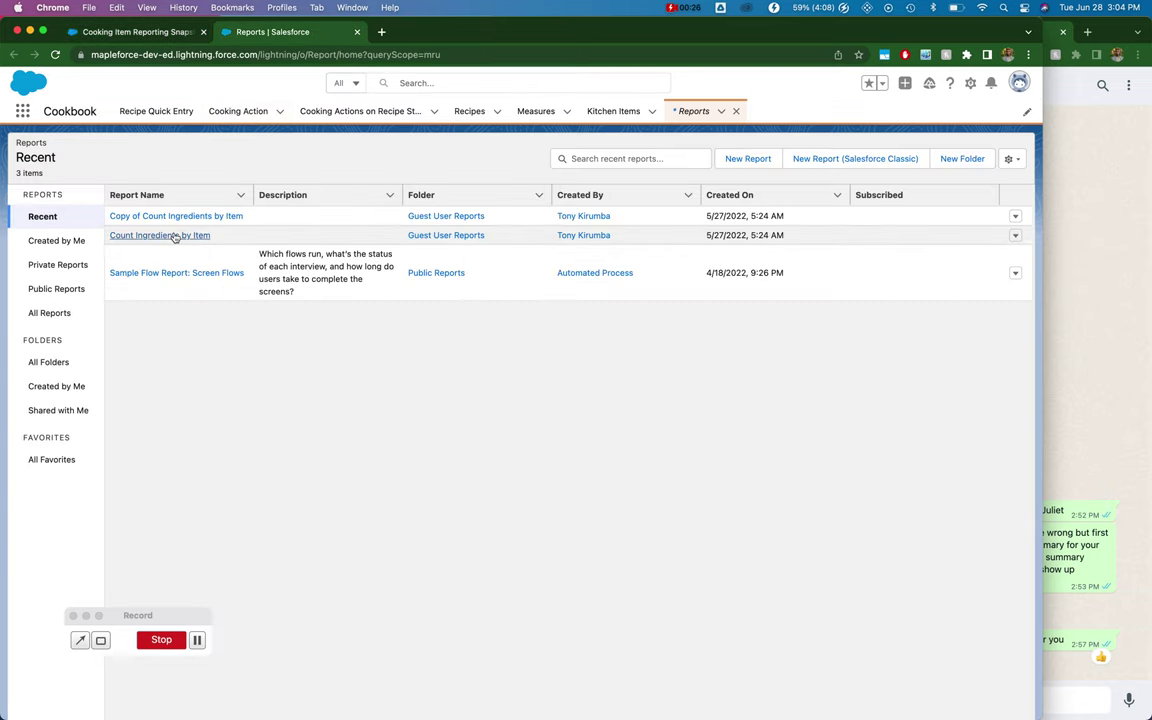
- Open Count Ingredients by Item and turn off Detail Rows so only per-item counts show
click(175, 236)
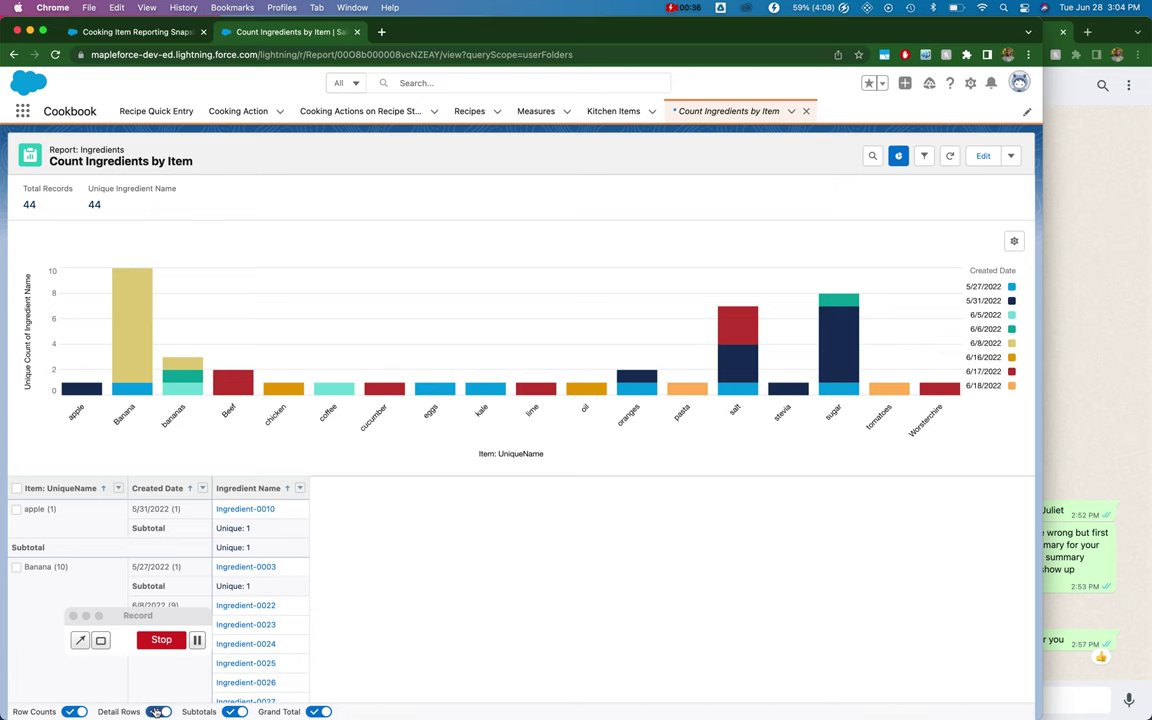
click(158, 711)
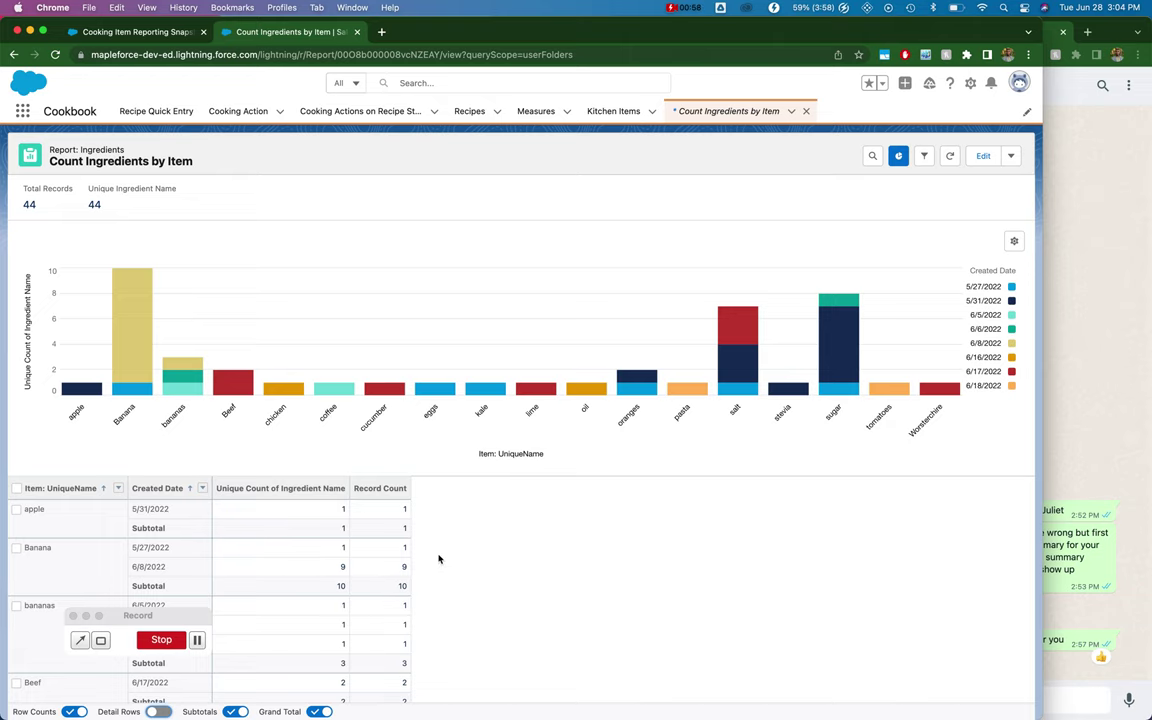
scroll(405, 507, down, 2)
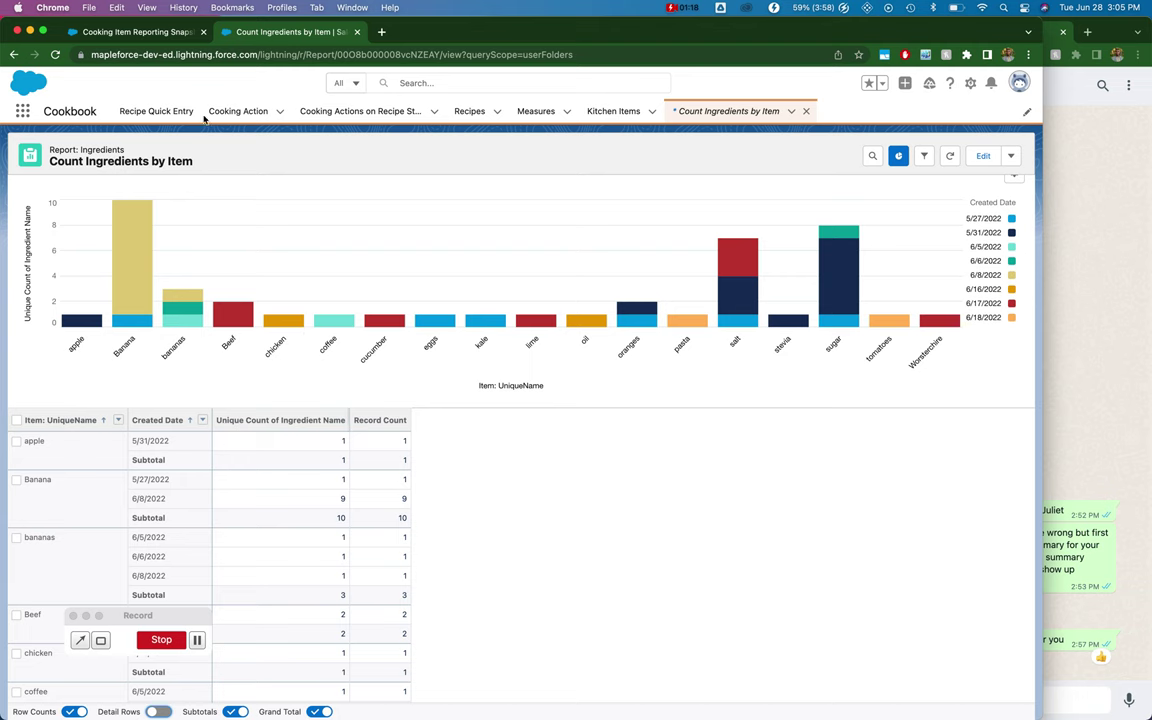
- Find the Reporting Snapshots page in Setup with a 'snap' Quick Find search
click(150, 31)
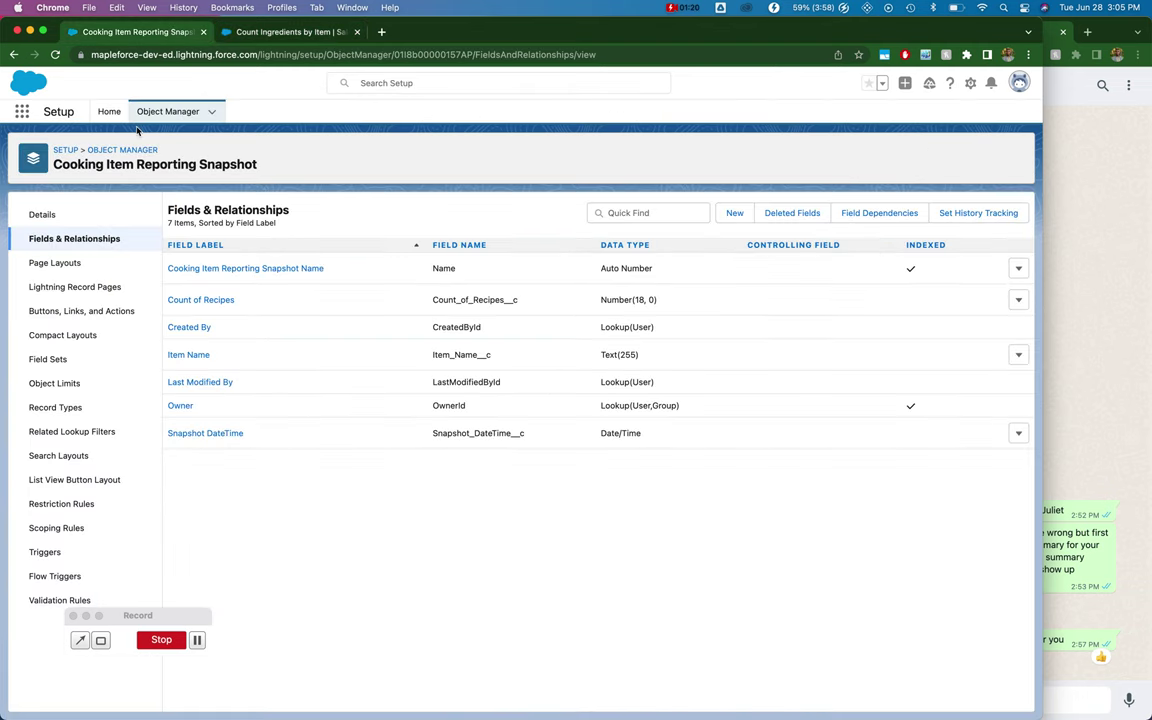
click(109, 112)
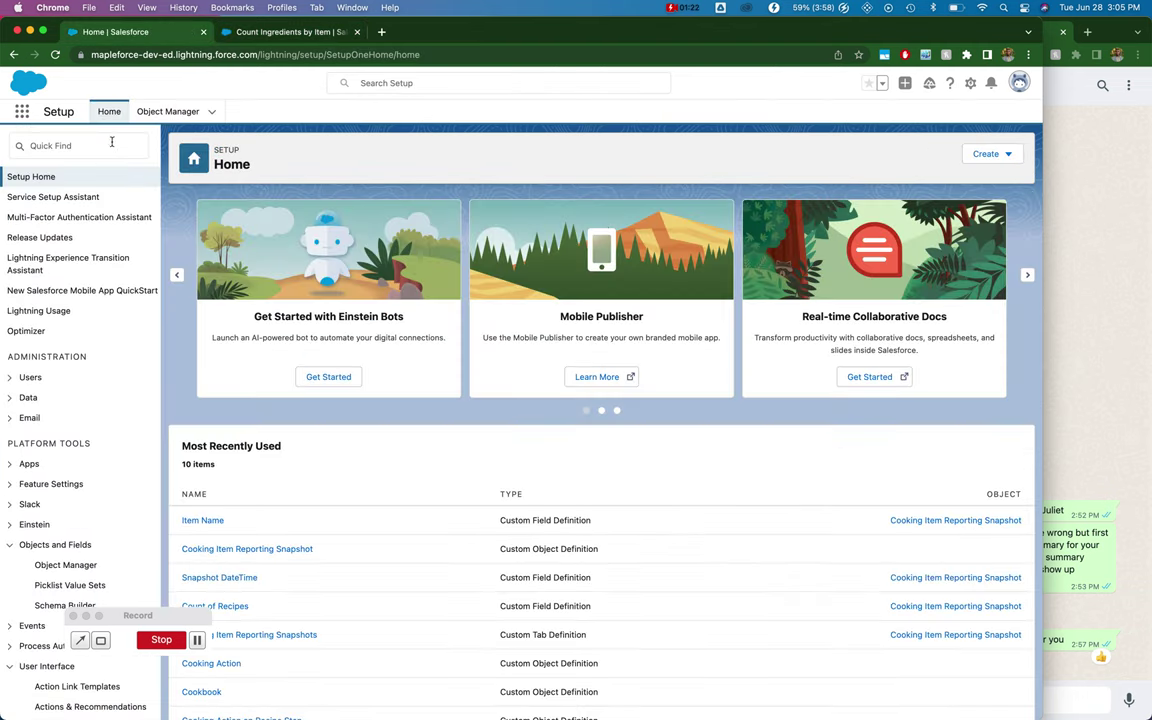
click(112, 142)
text(p)
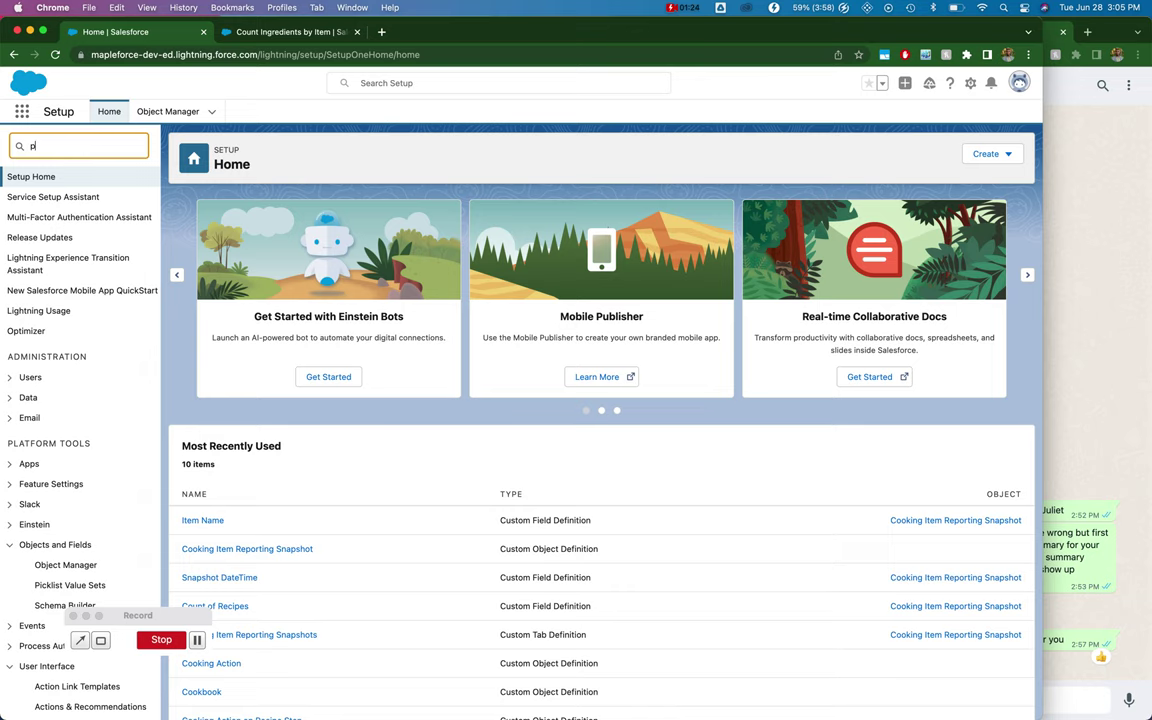
key(BackSpace)
text(snap)
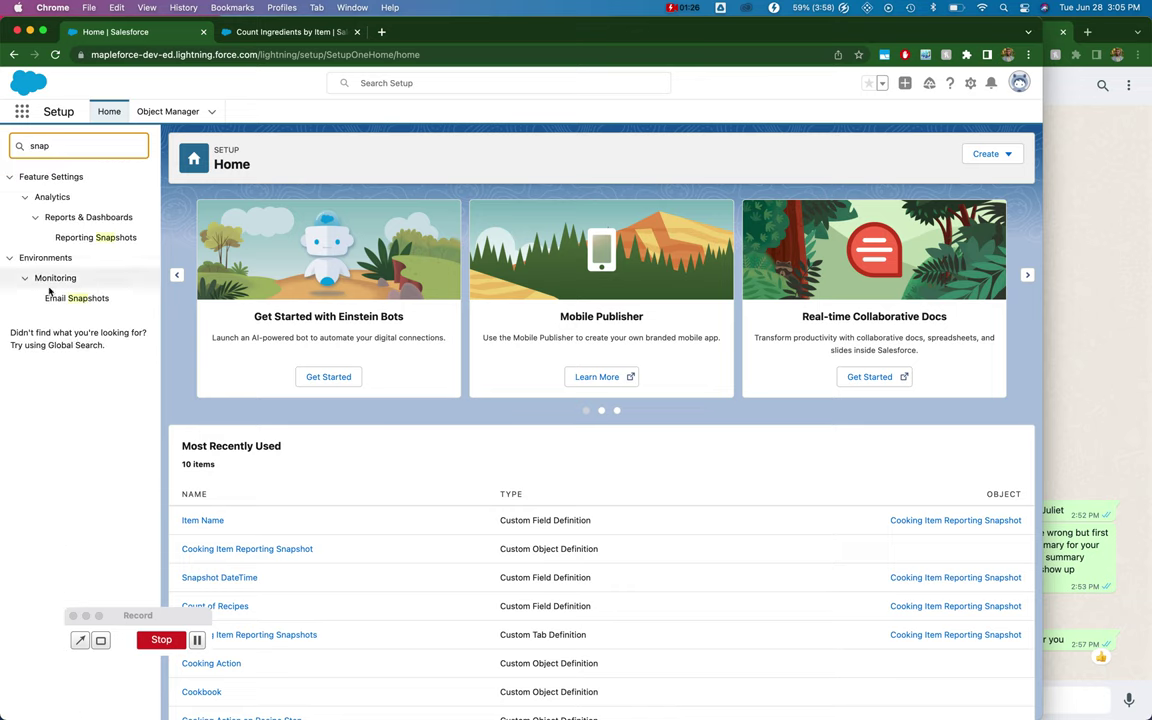
click(112, 240)
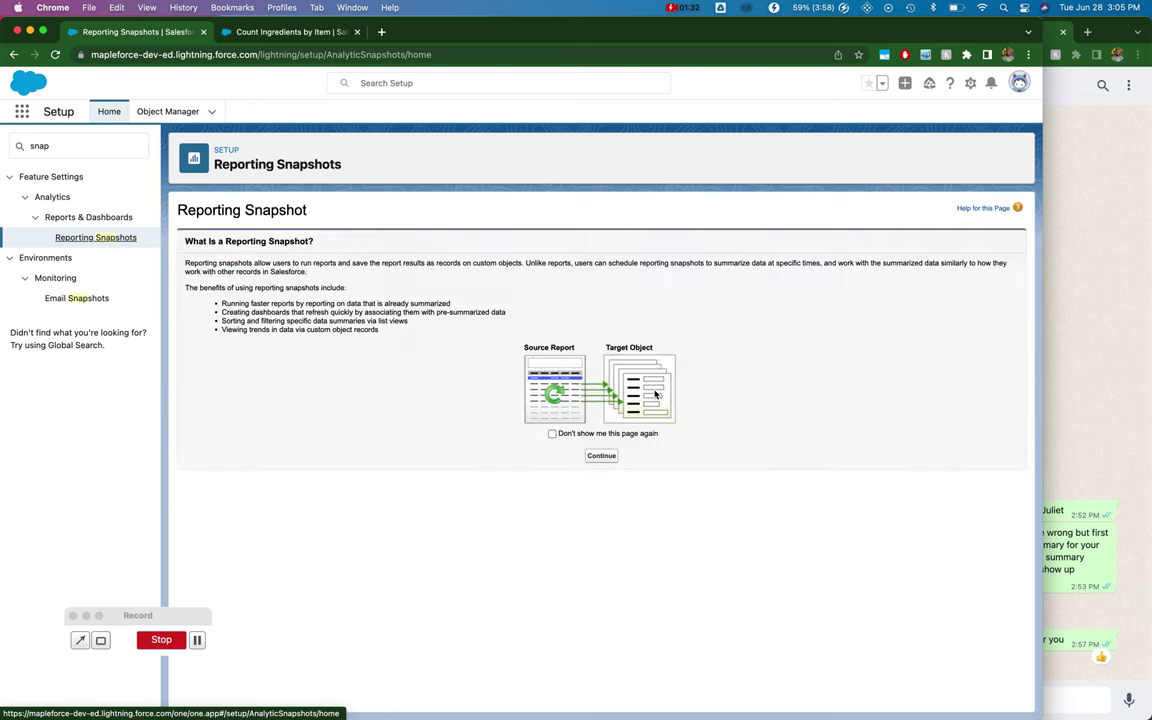
- Stop showing the snapshot introduction page and begin a new reporting snapshot
click(553, 434)
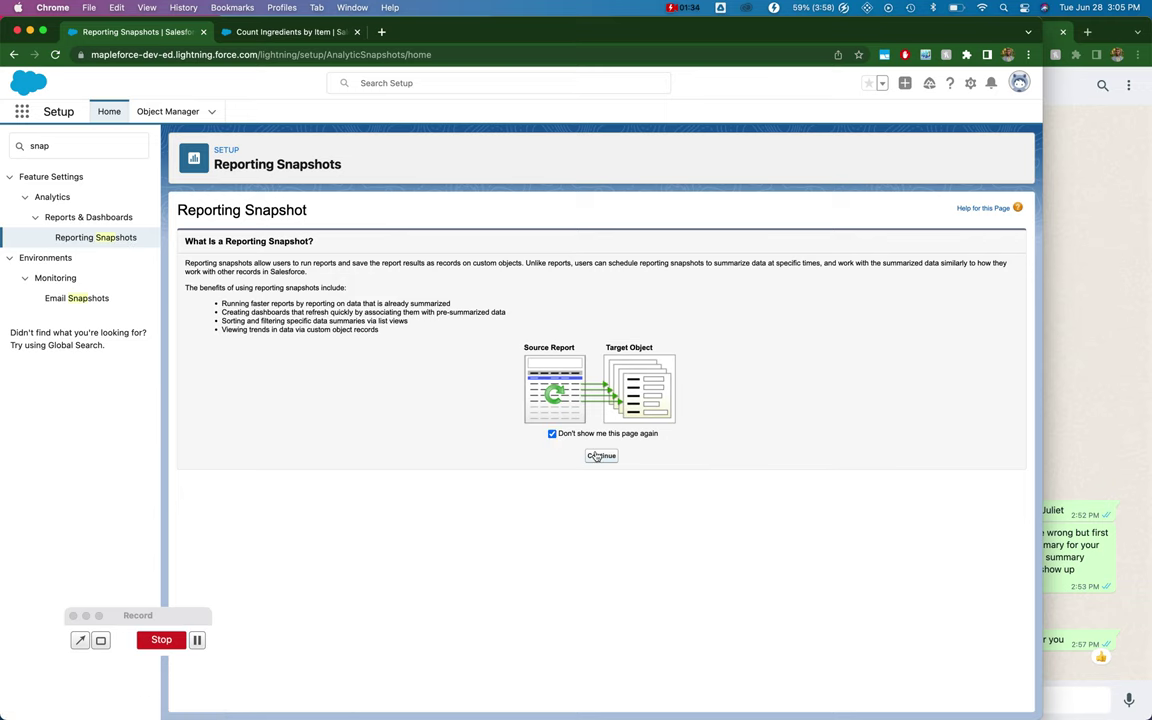
click(598, 456)
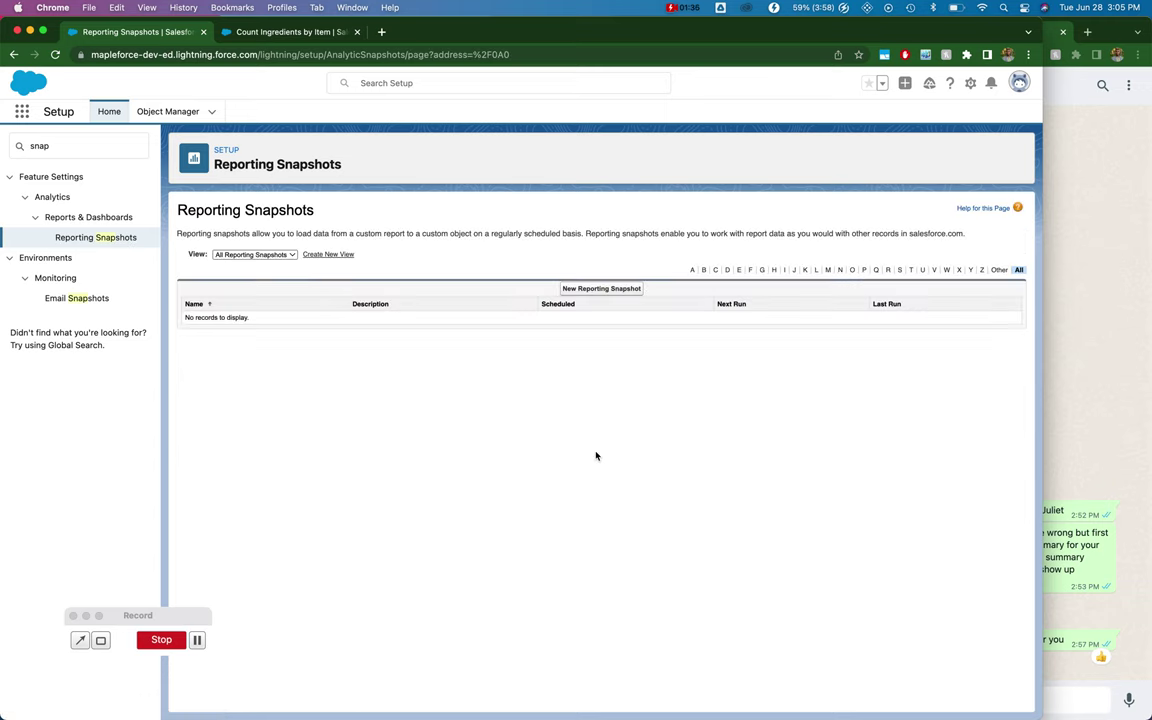
click(607, 289)
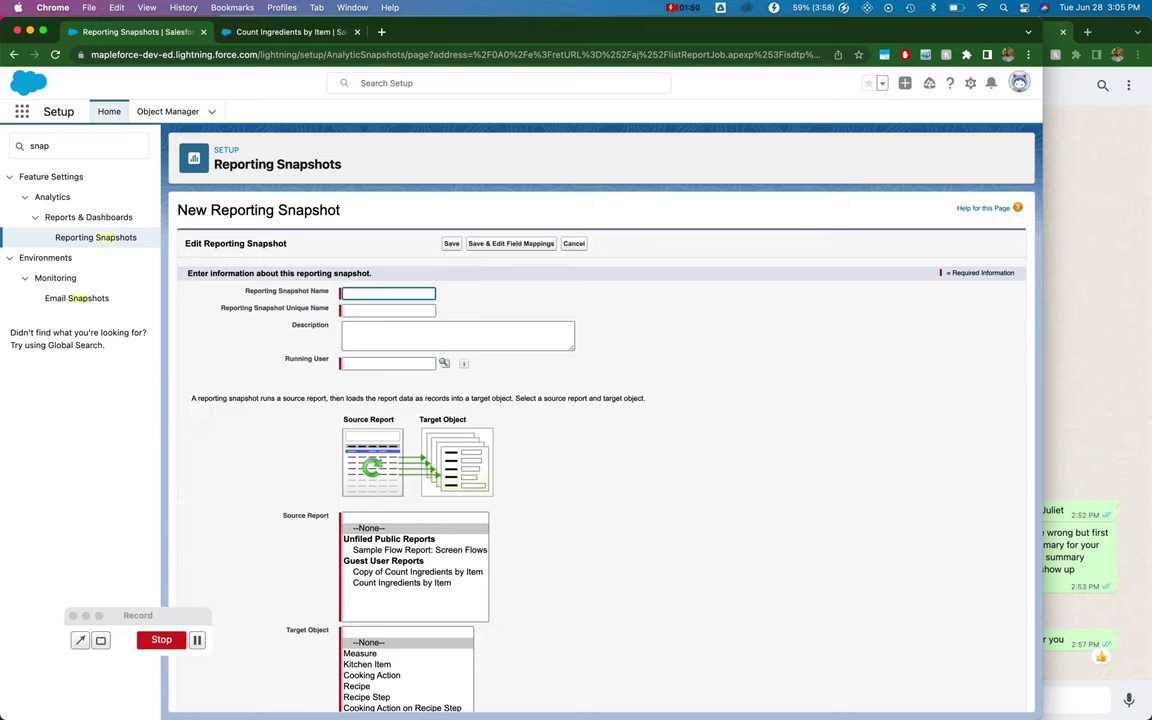
- Name the snapshot 'Ingredients by Item Snapshot', add a description, and pick its running user
text(ents by Item Snapshot)
key(Tab)
key(Tab)
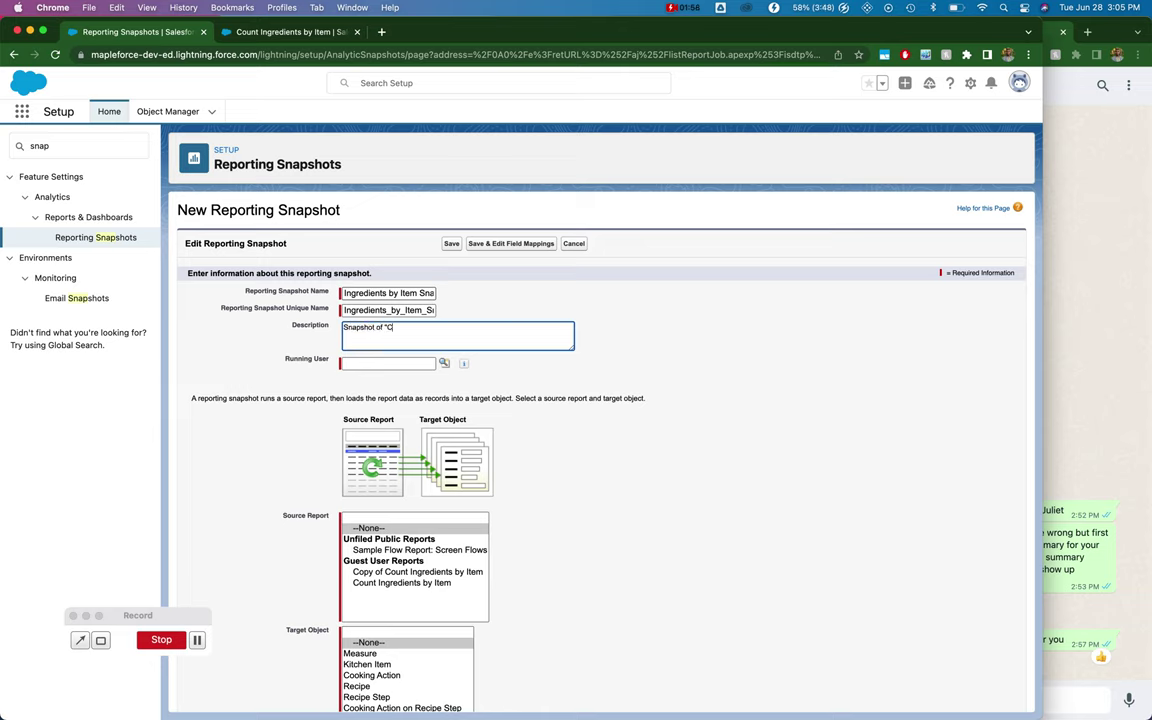
text(nts by Item" object)
click(444, 363)
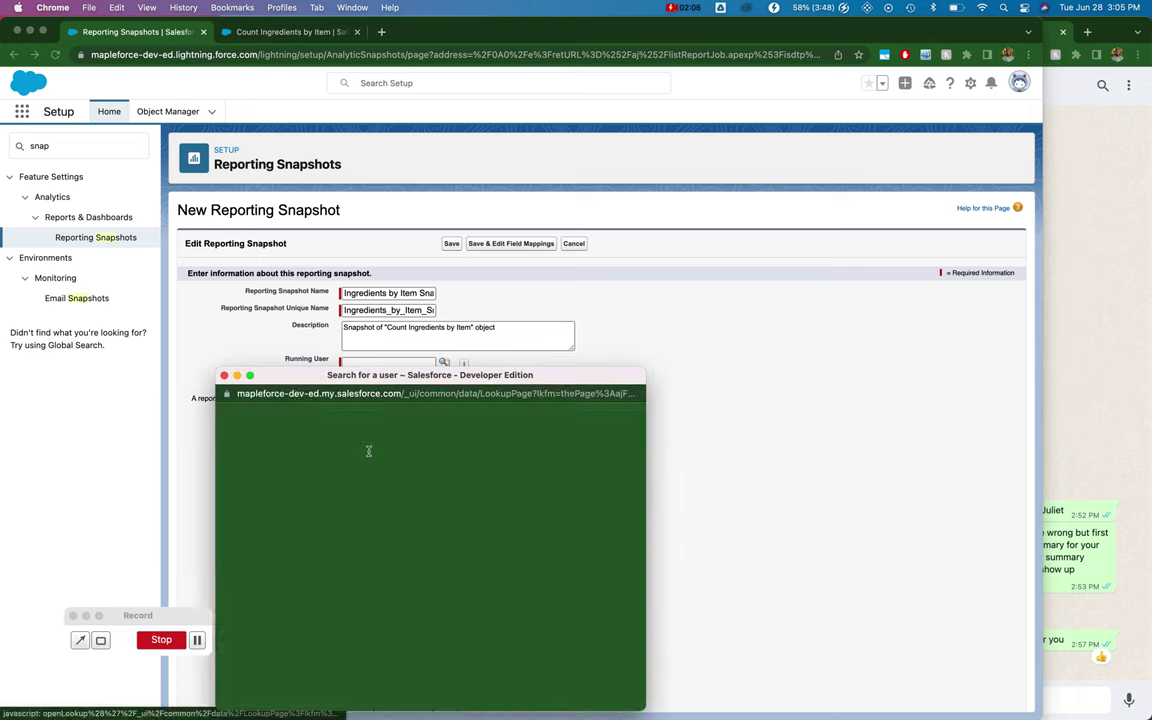
click(250, 545)
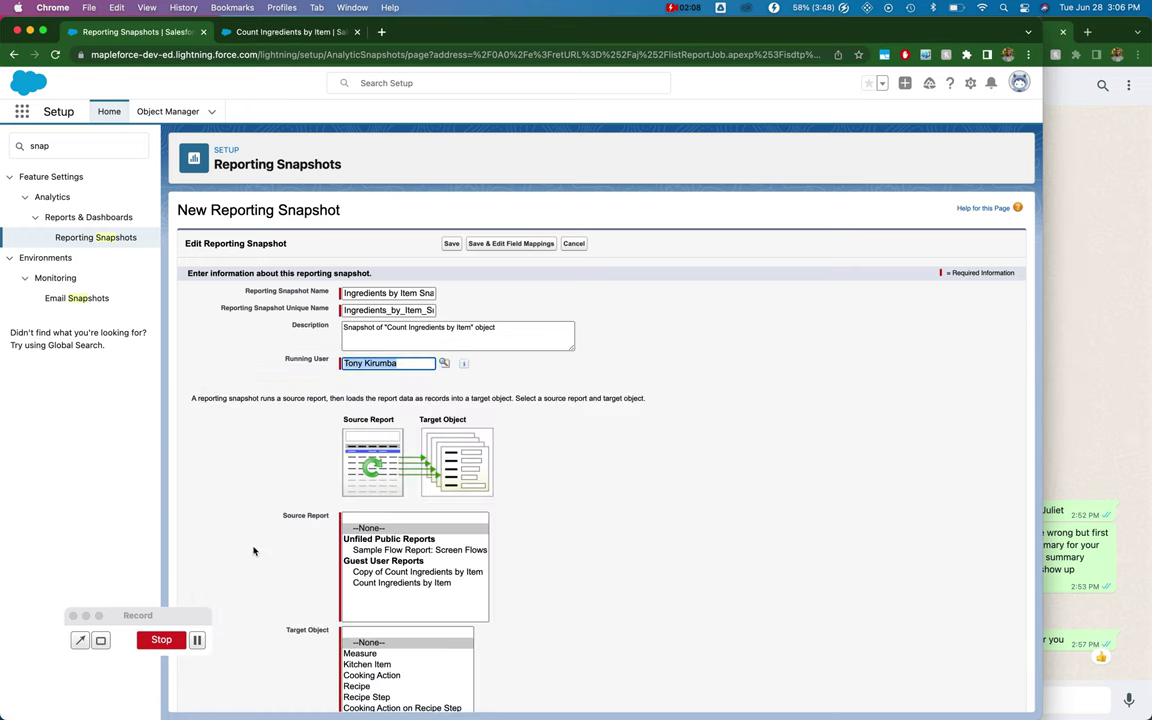
- Set Count Ingredients by Item as source and Cooking Item Reporting Snapshot as target, then save
scroll(380, 430, down, 2)
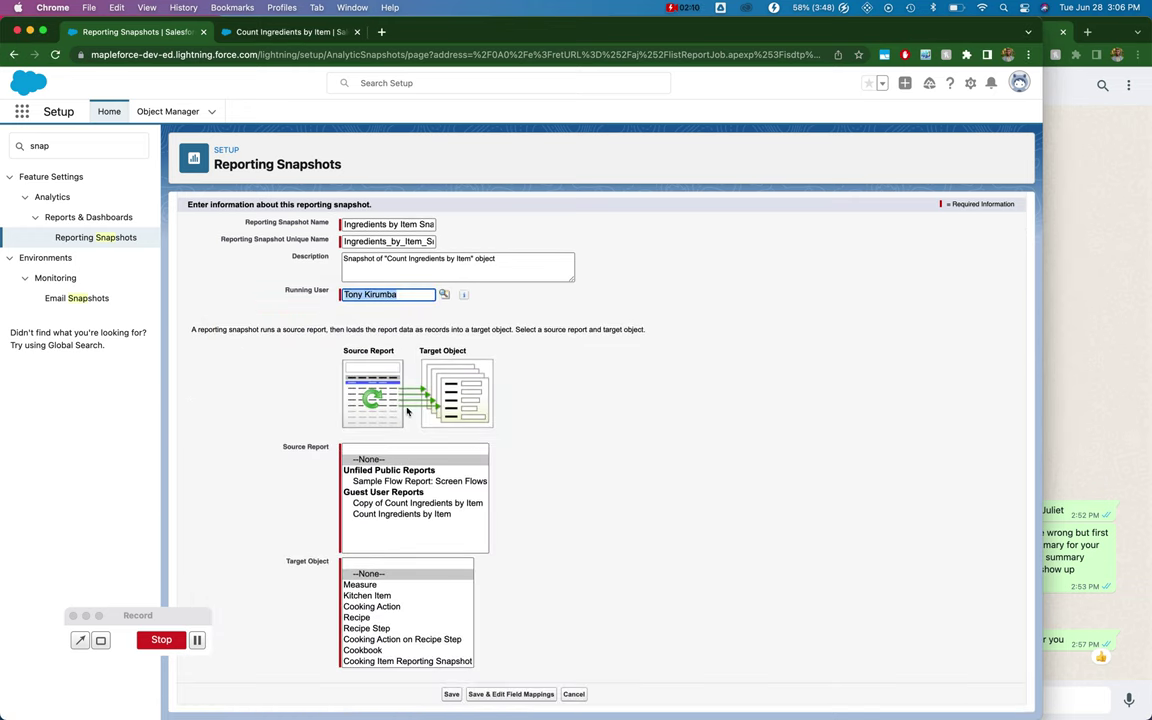
click(420, 513)
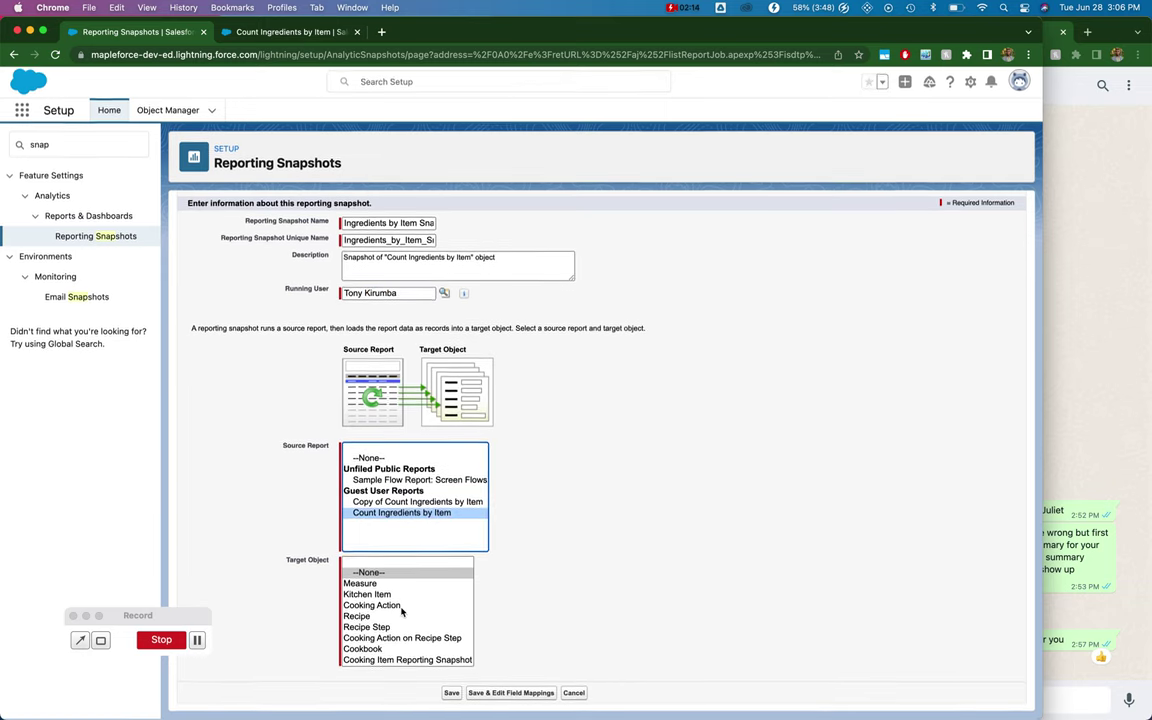
click(407, 661)
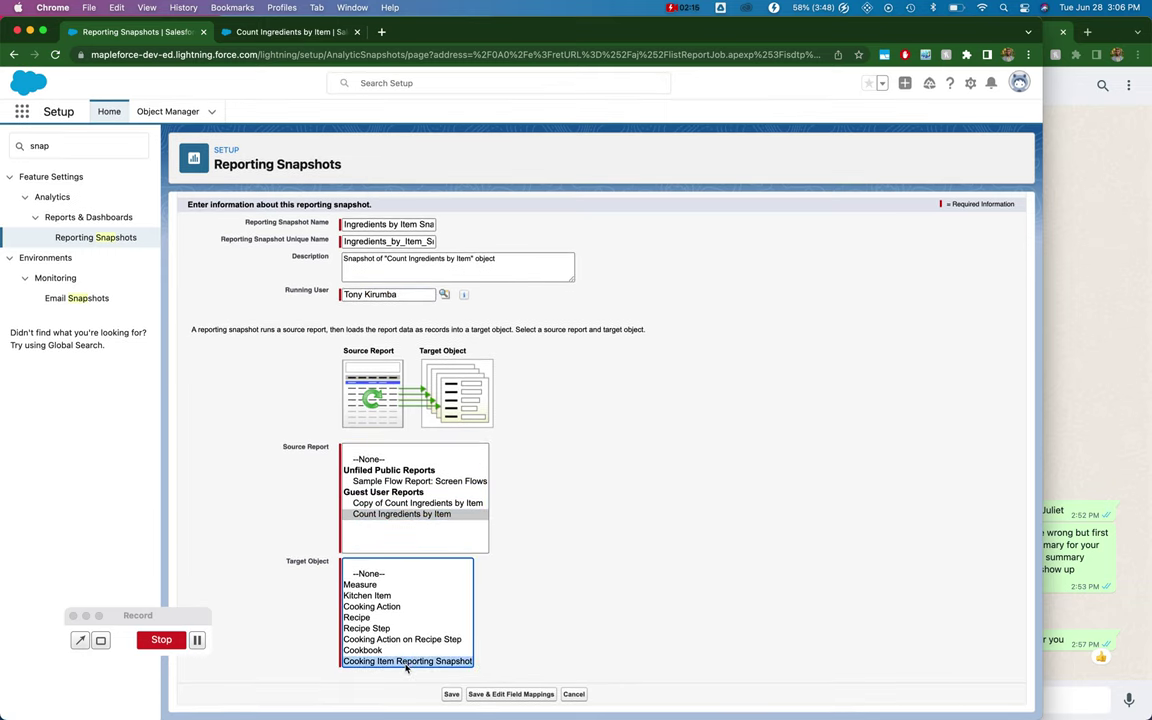
click(505, 695)
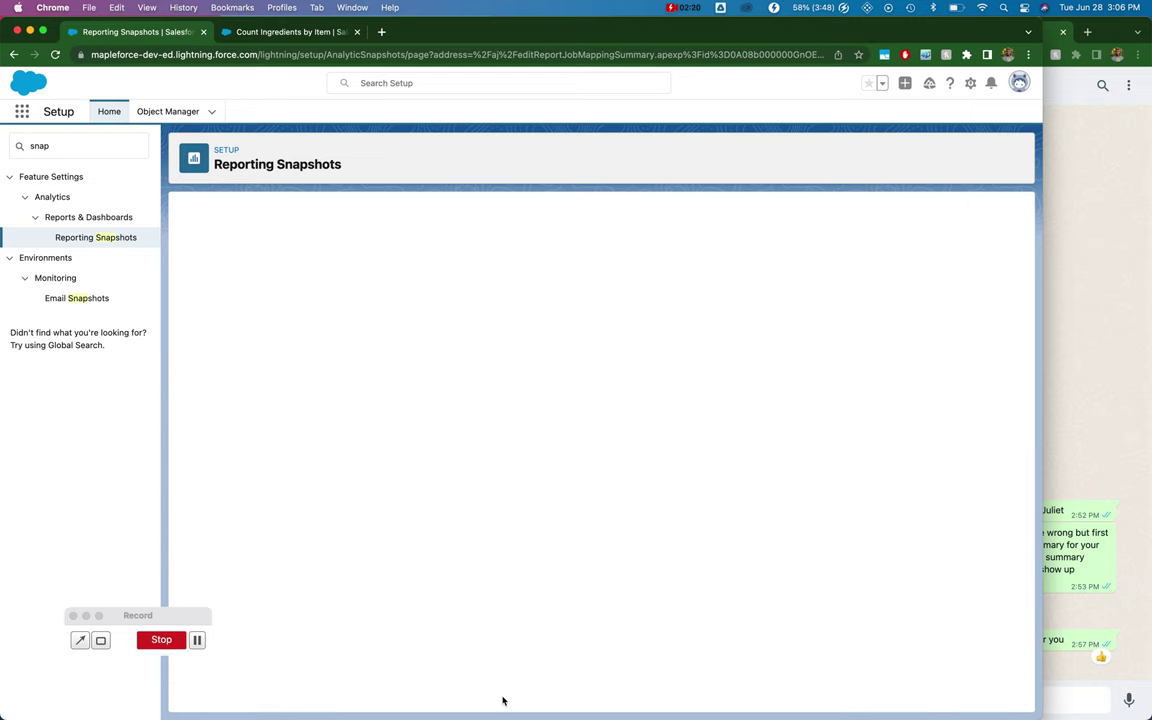
- Extract at the Grouping 1: Item: UniqueName level and map Item: UniqueName to Item Name
scroll(519, 525, down, 2)
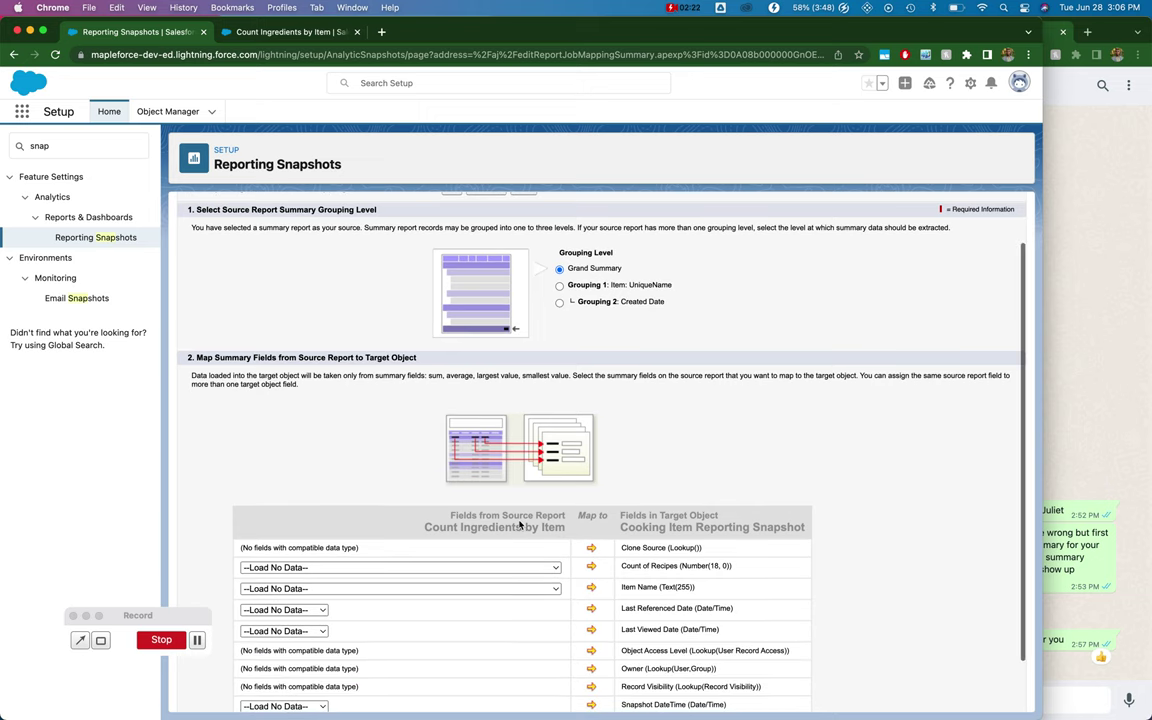
scroll(519, 525, down, 2)
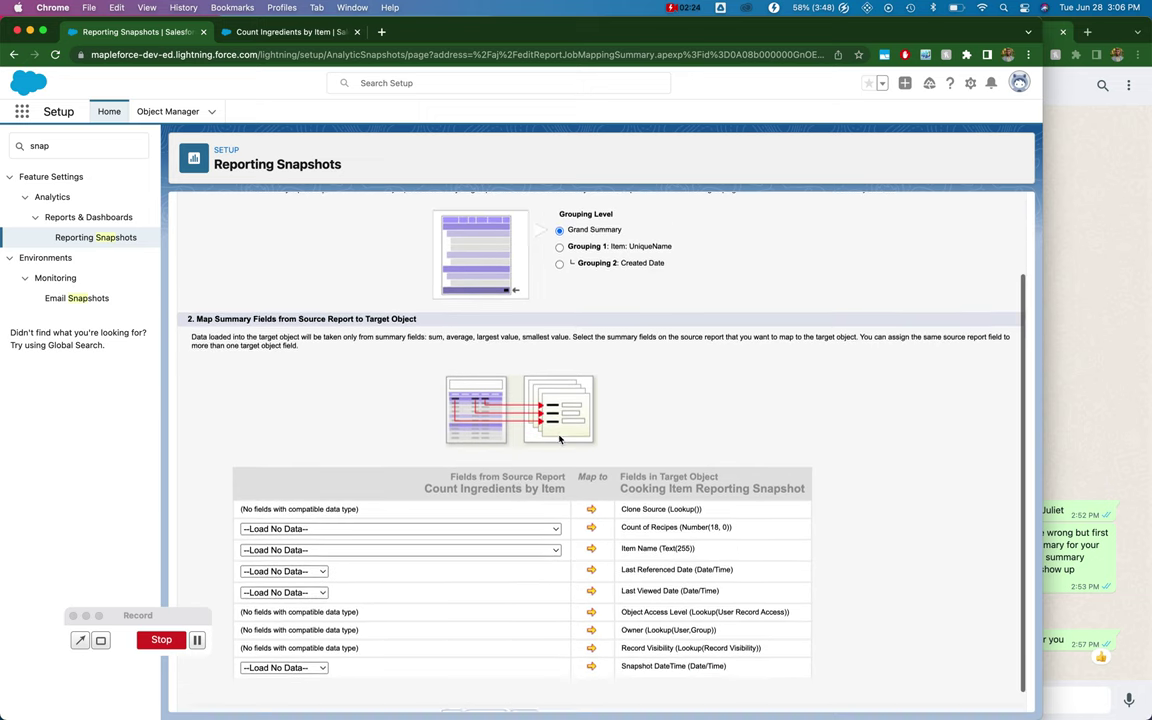
scroll(559, 438, up, 1)
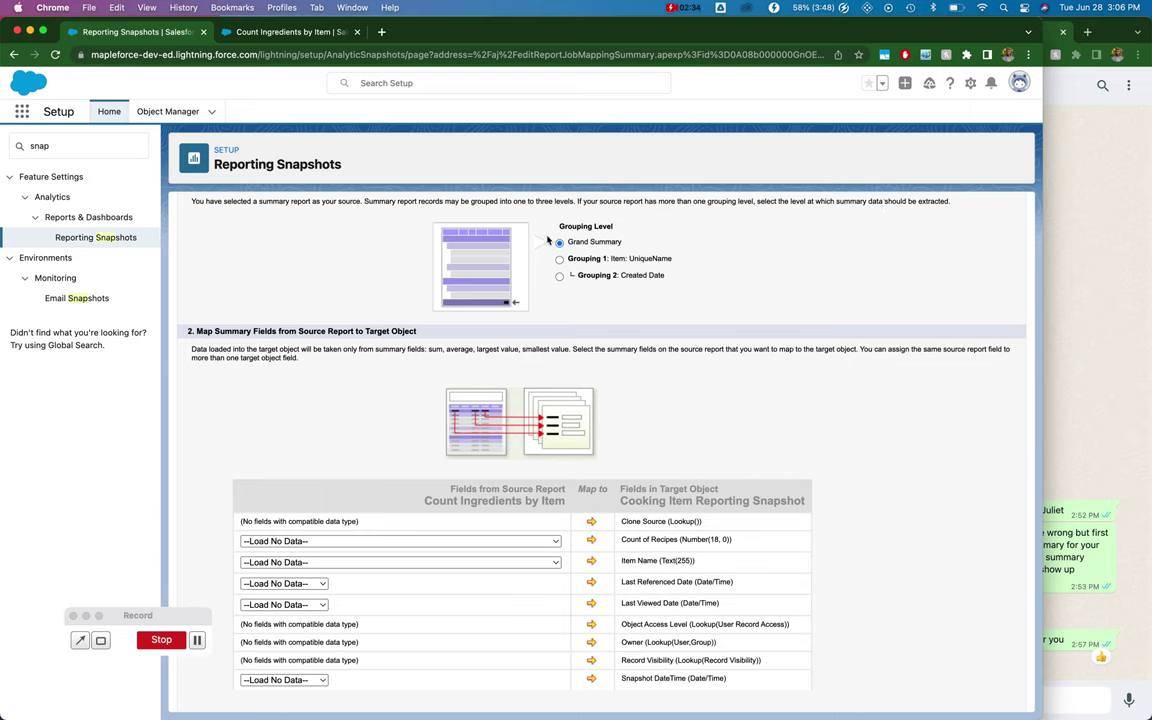
click(560, 259)
scroll(511, 394, down, 1)
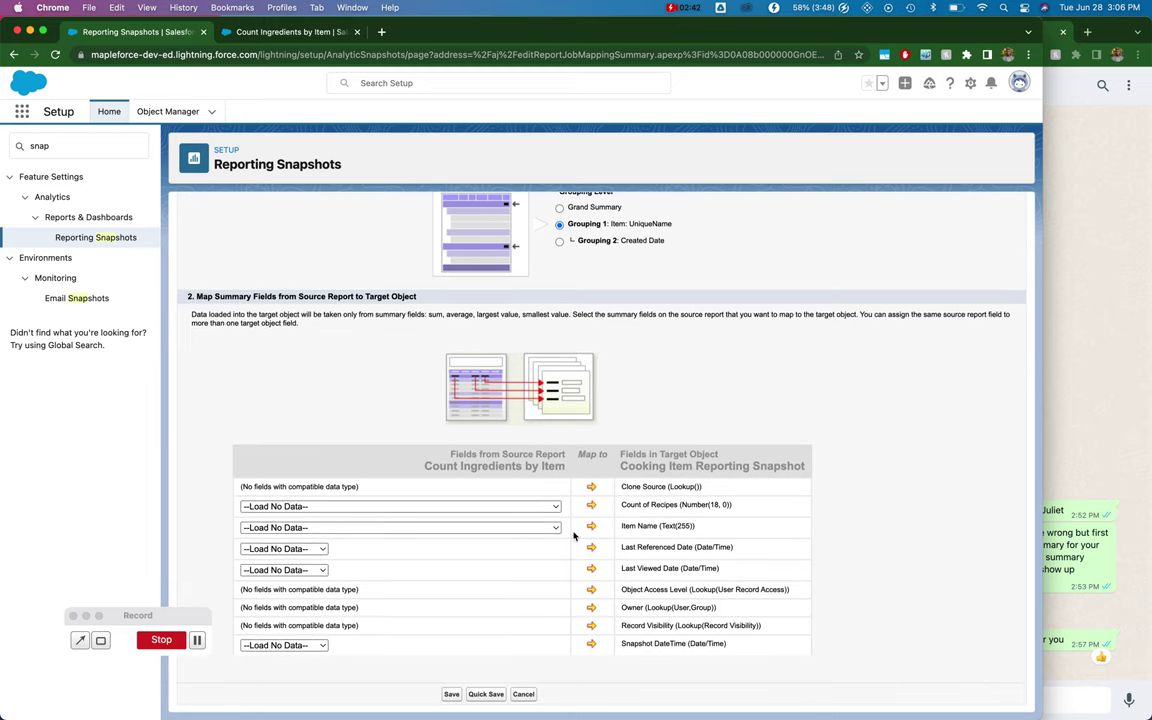
click(490, 506)
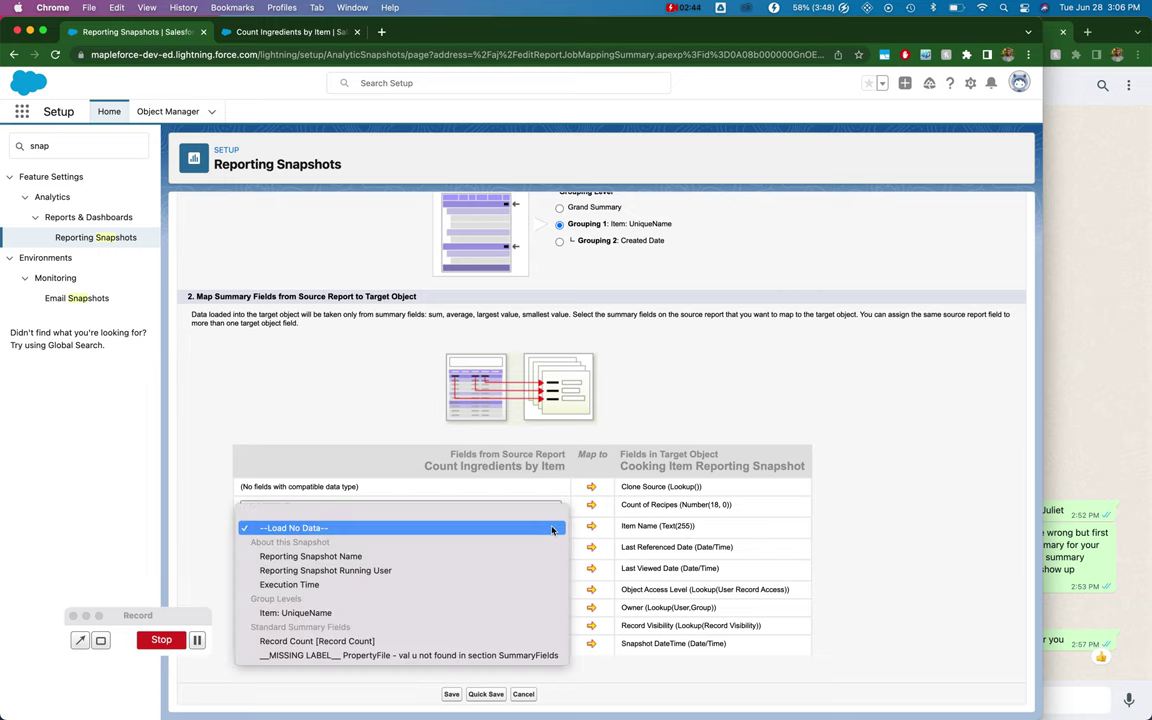
click(300, 612)
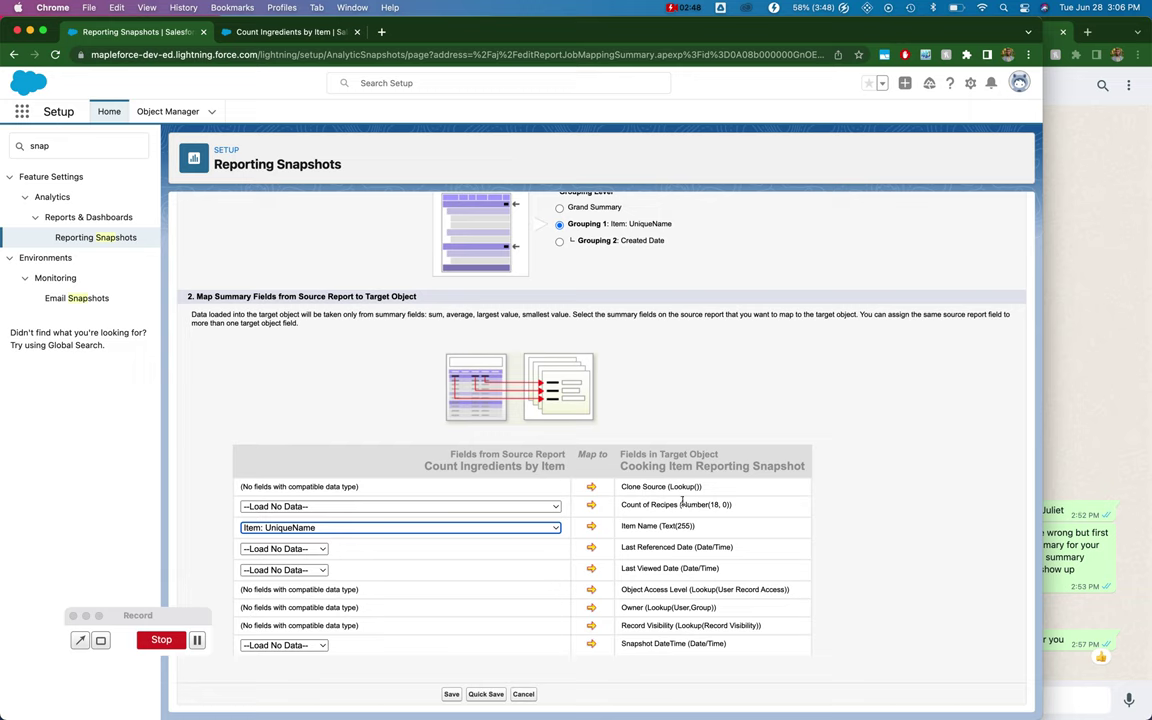
click(550, 506)
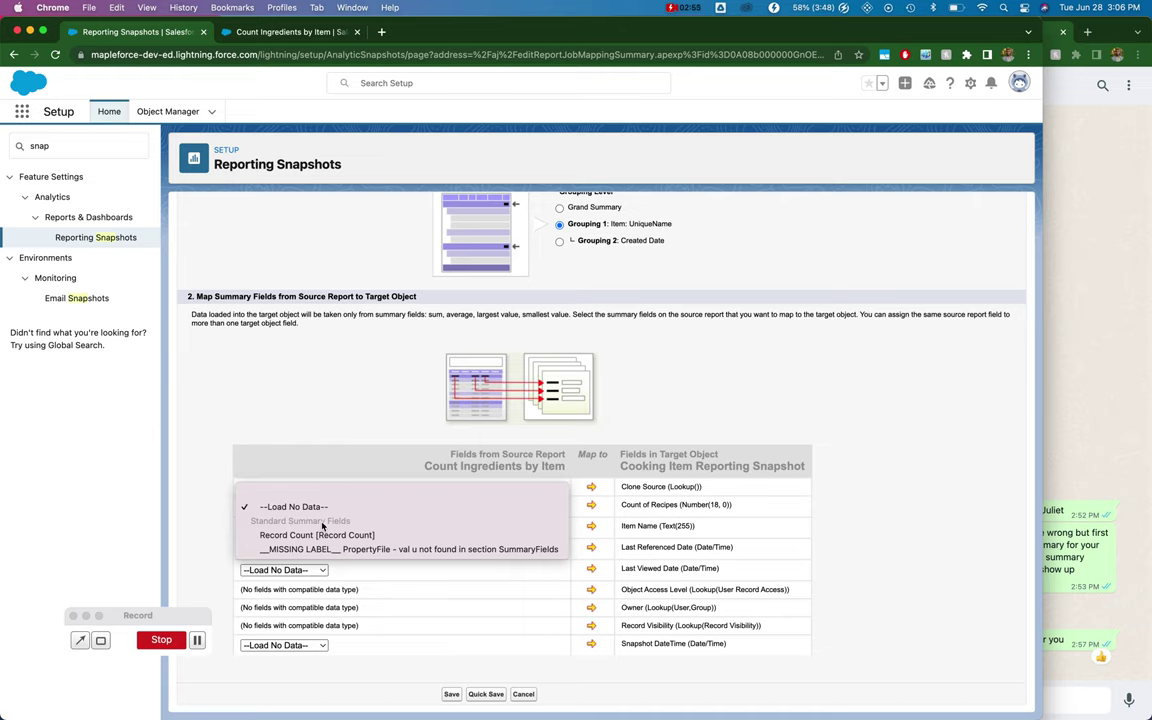
click(297, 35)
- Edit Count Ingredients by Item with detail rows shown and automatic preview enabled
click(299, 35)
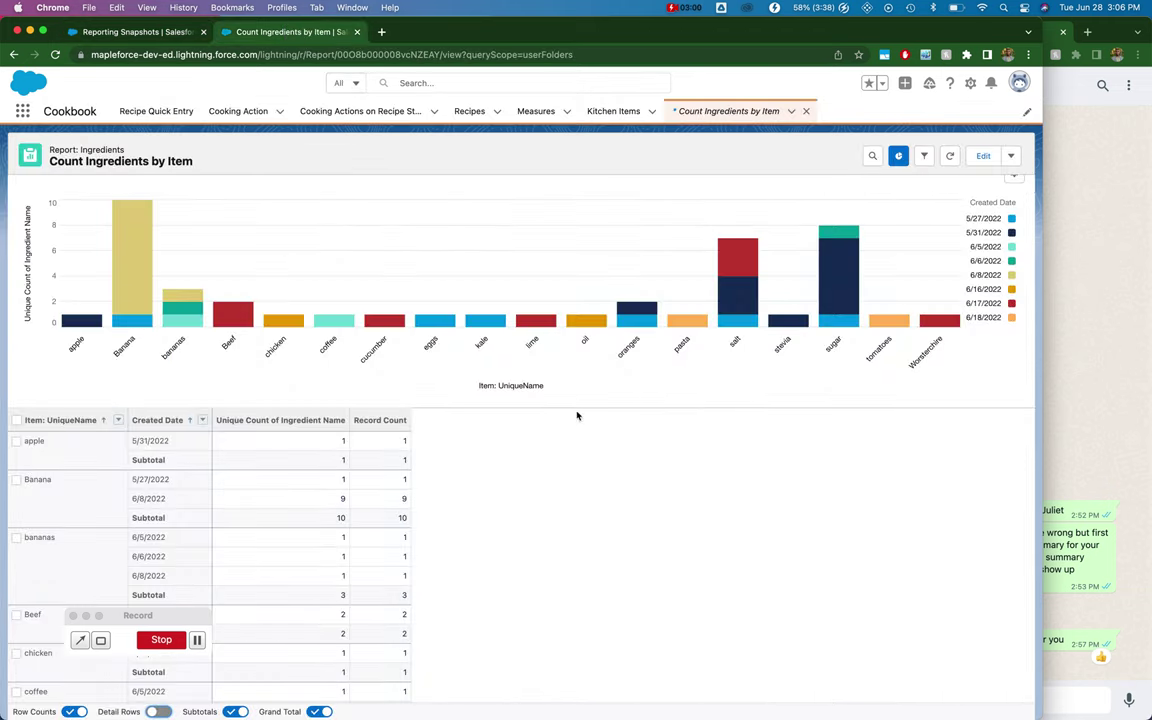
click(983, 157)
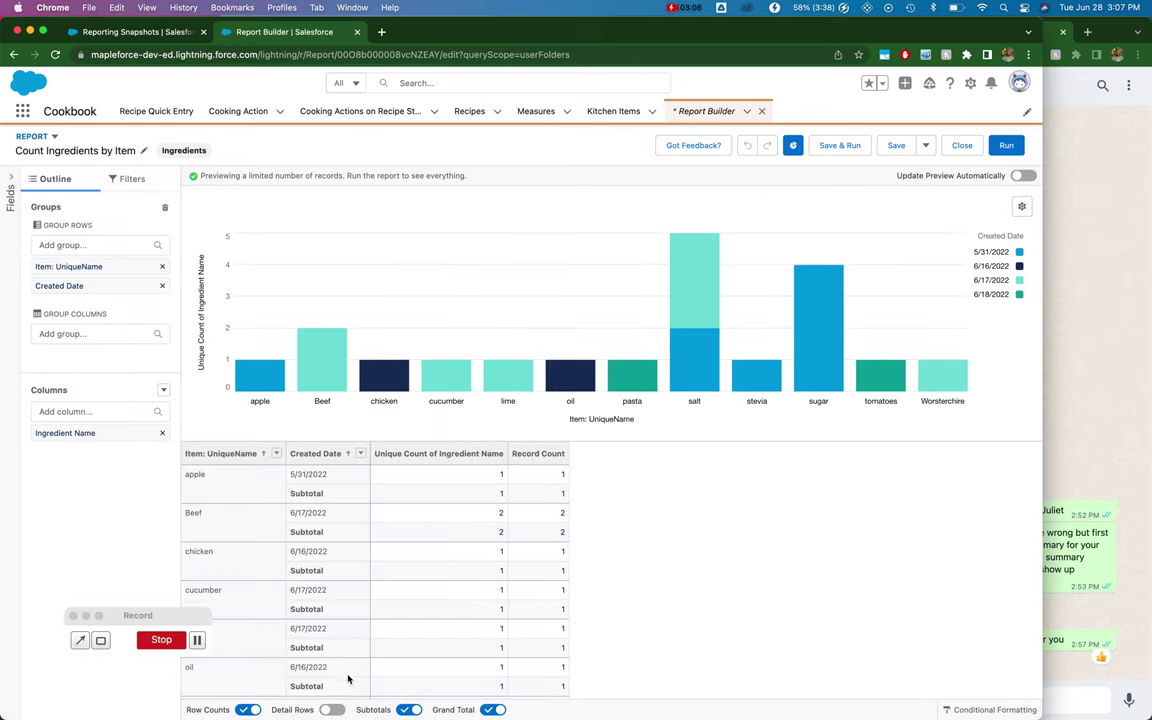
click(329, 709)
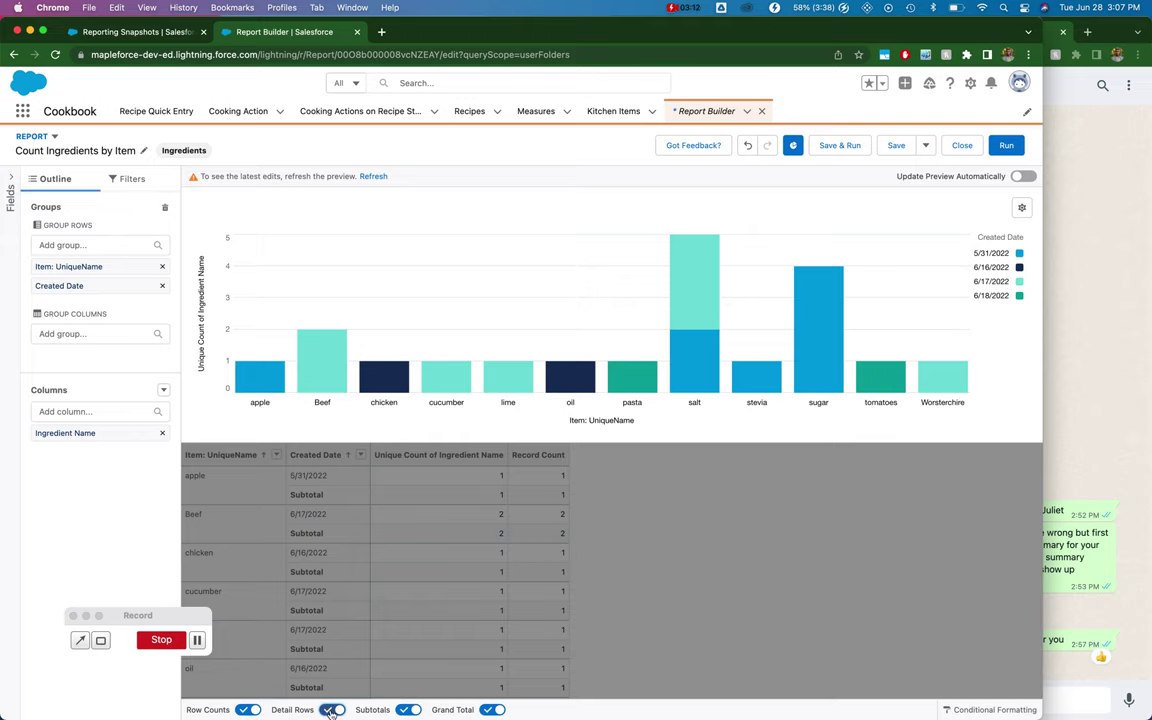
click(1020, 177)
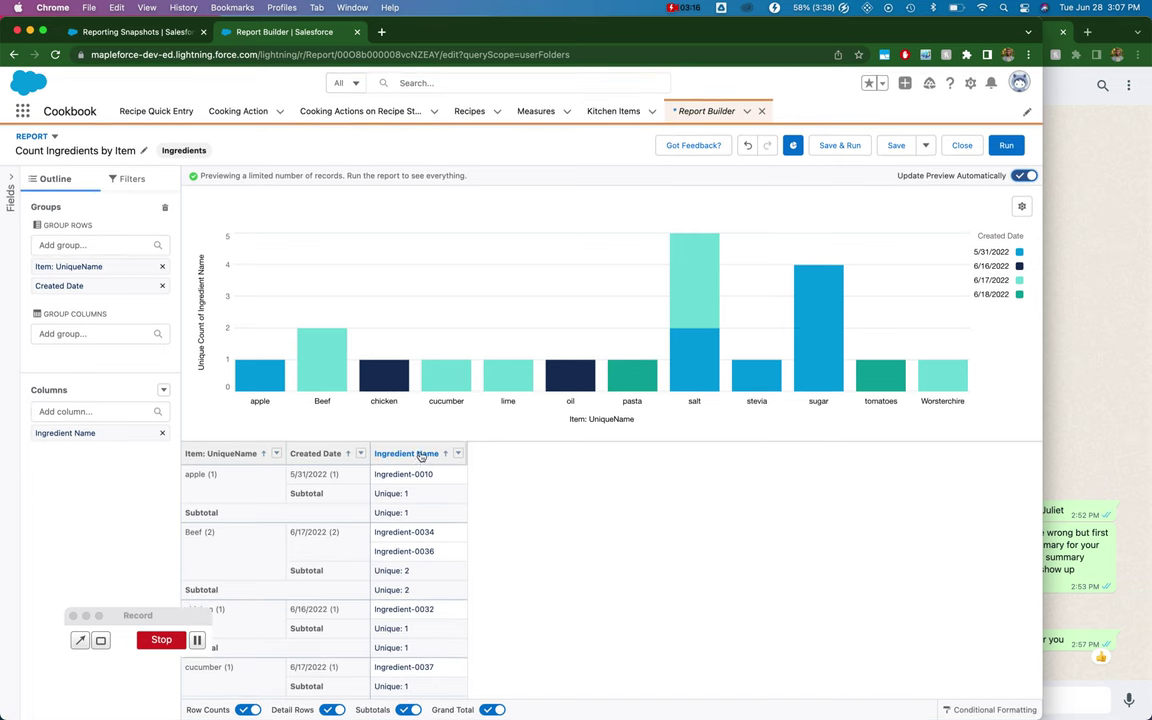
- Add a Quantity column to the report and summarize it as a Sum
click(459, 455)
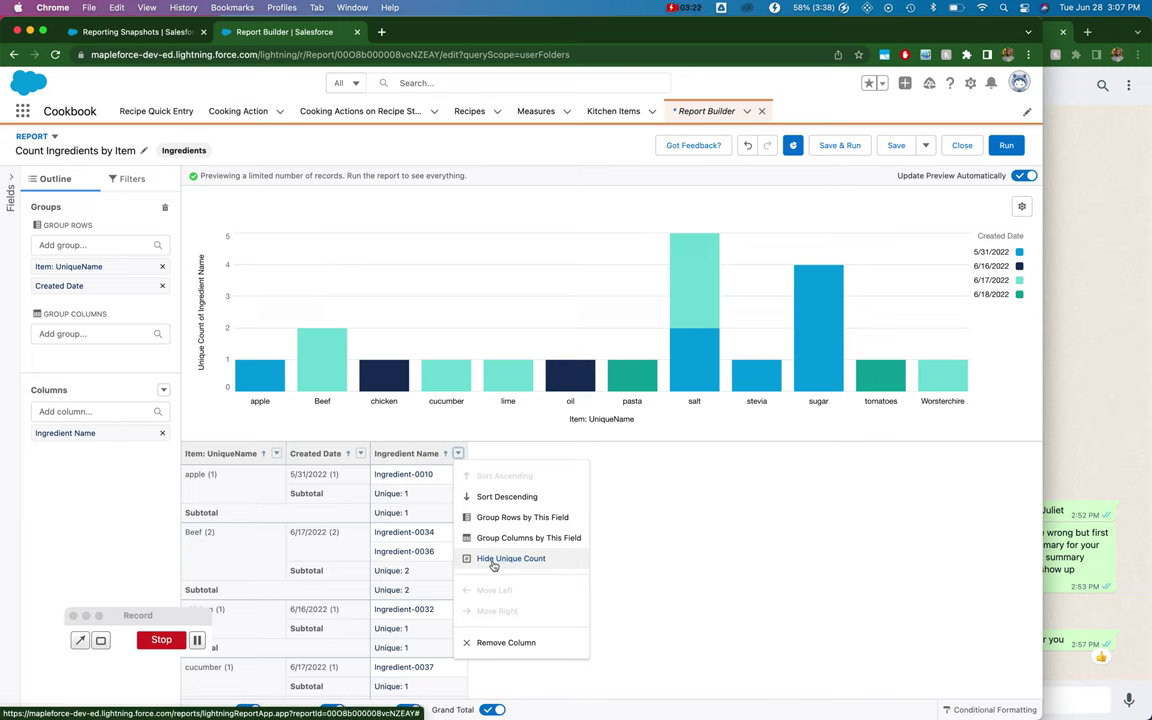
click(459, 455)
click(118, 411)
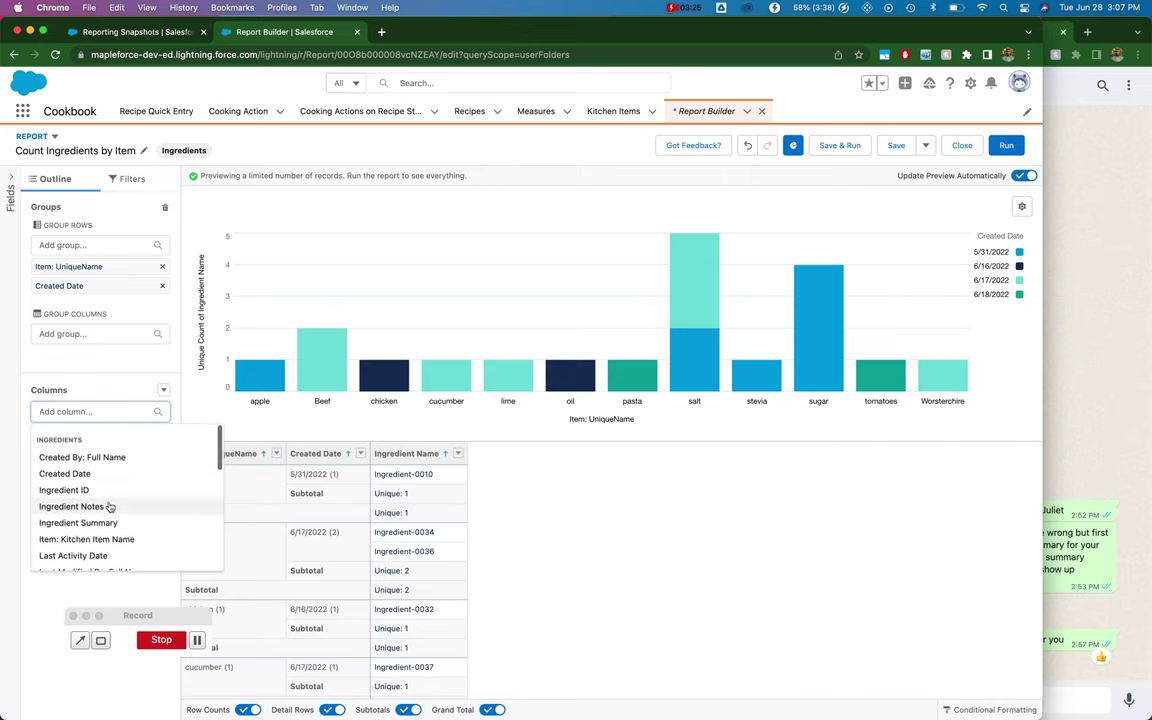
scroll(110, 506, down, 5)
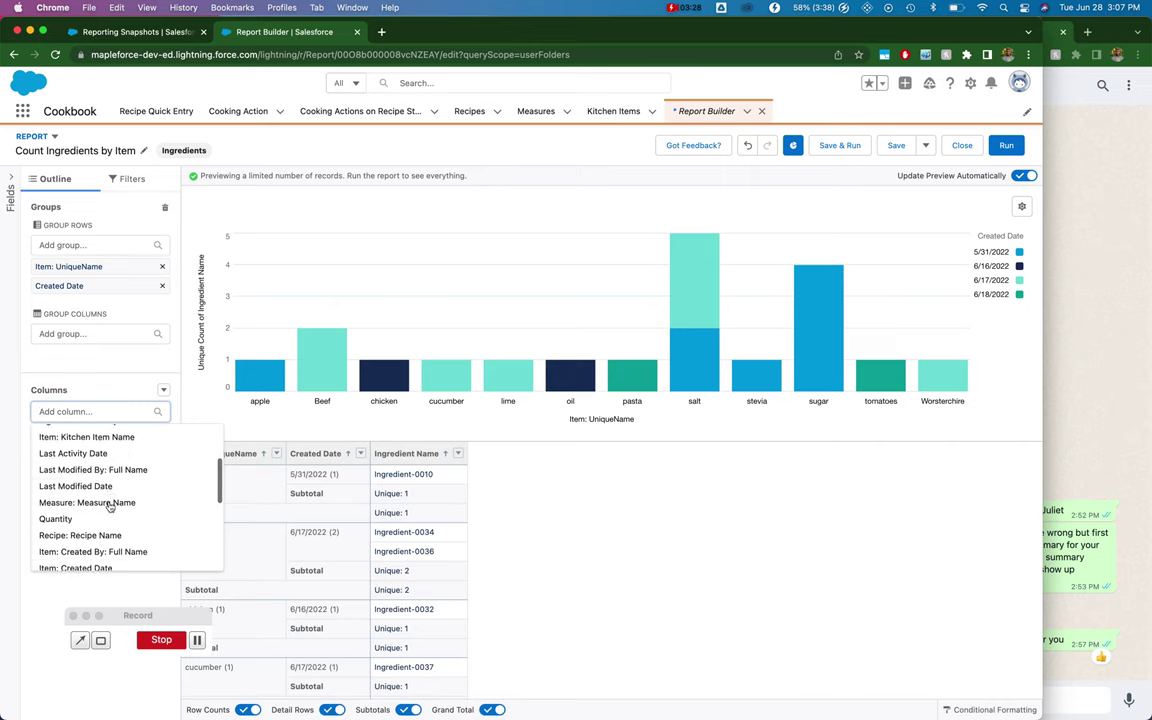
click(72, 518)
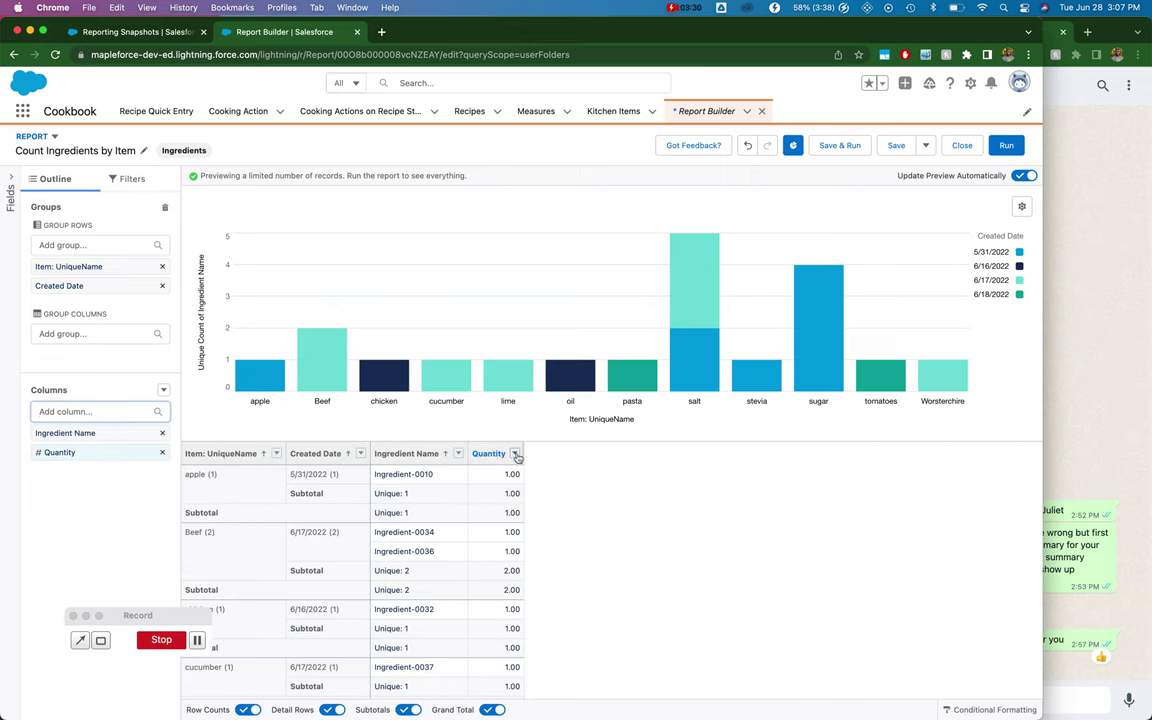
click(515, 455)
mouse_move(599, 558)
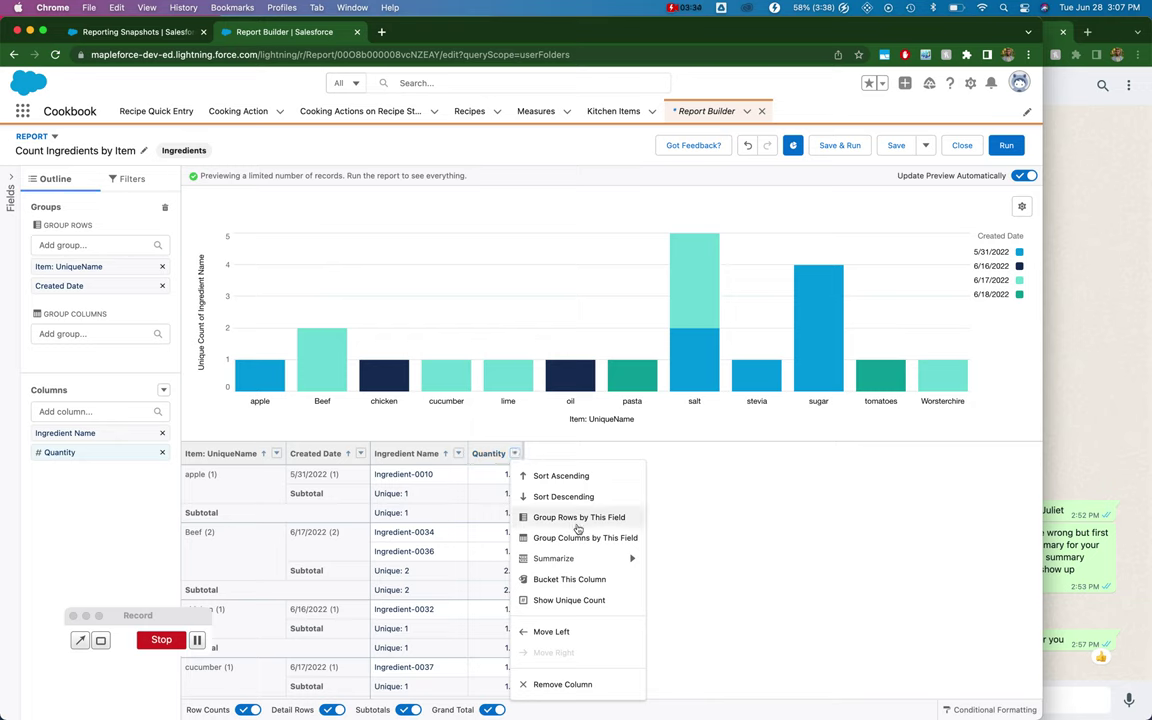
click(668, 562)
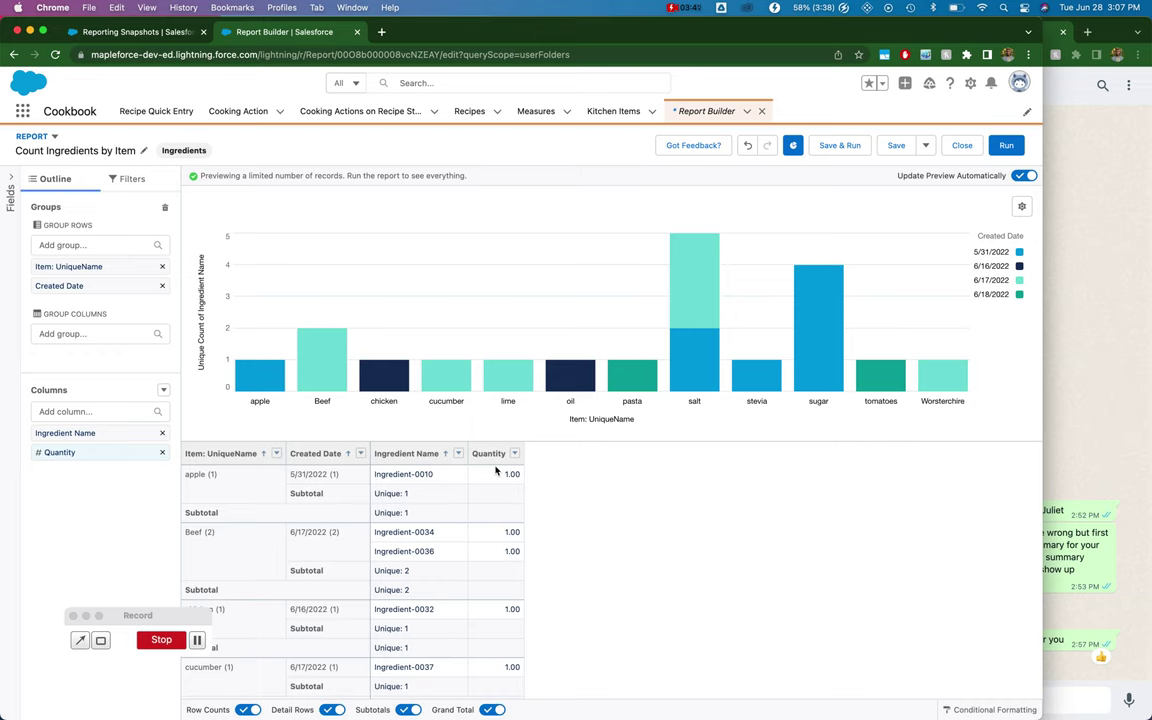
click(514, 453)
mouse_move(605, 566)
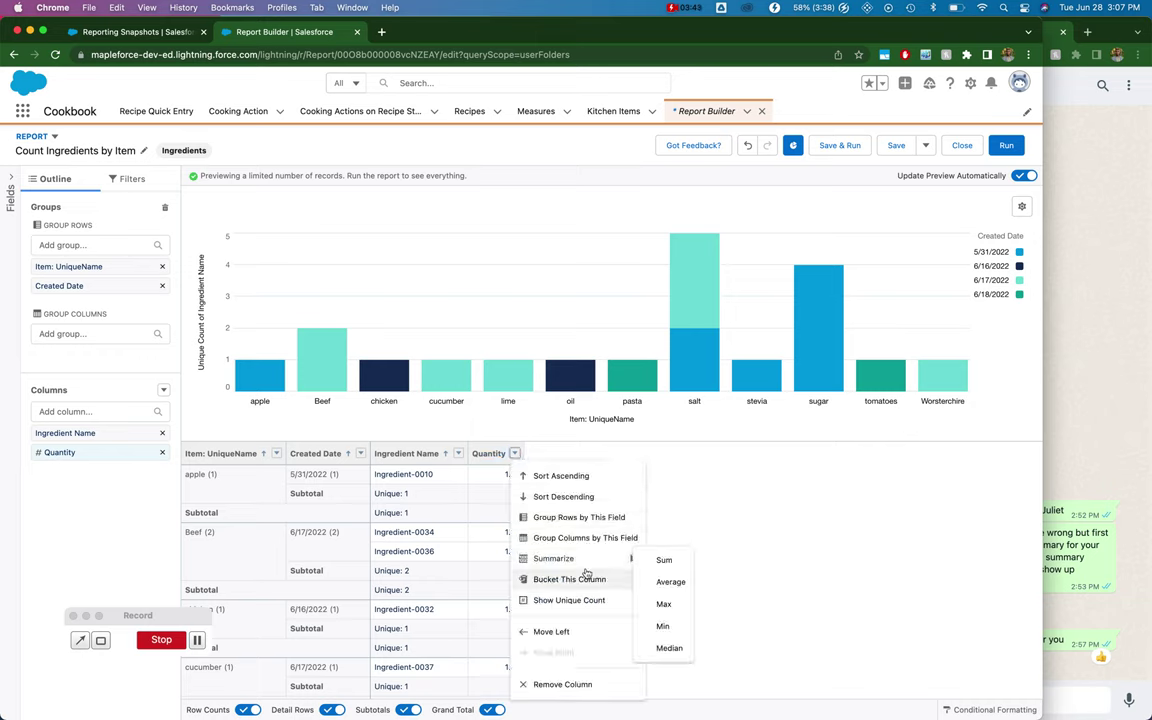
click(658, 564)
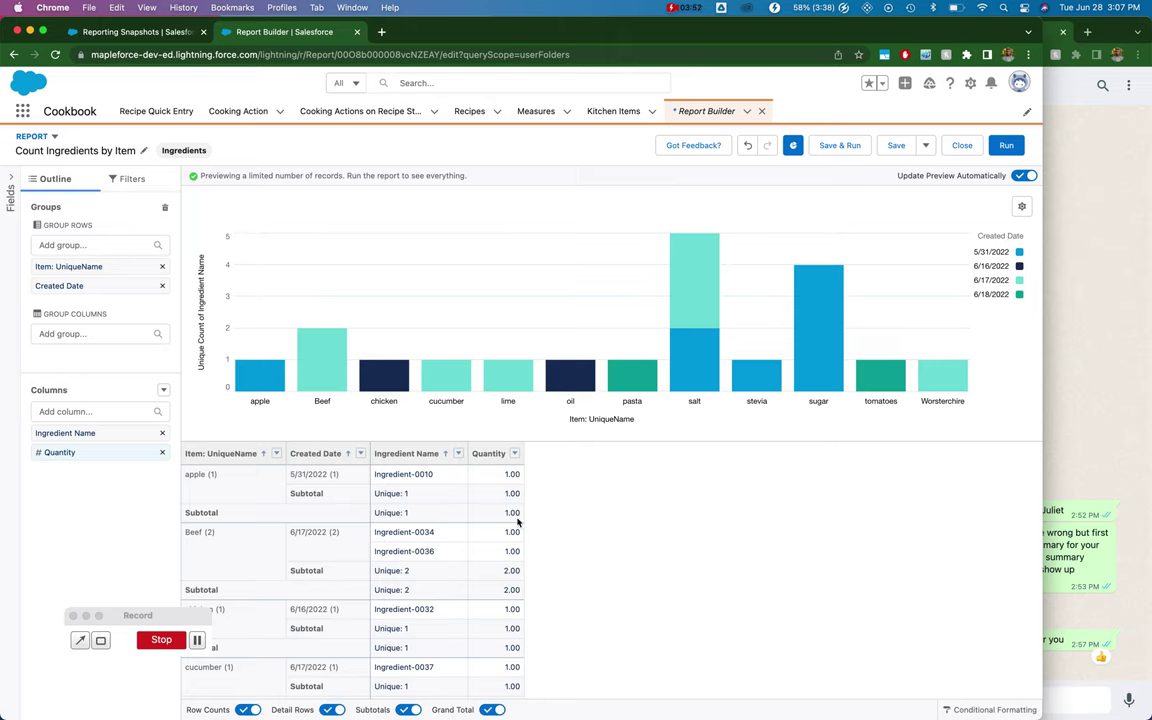
click(170, 31)
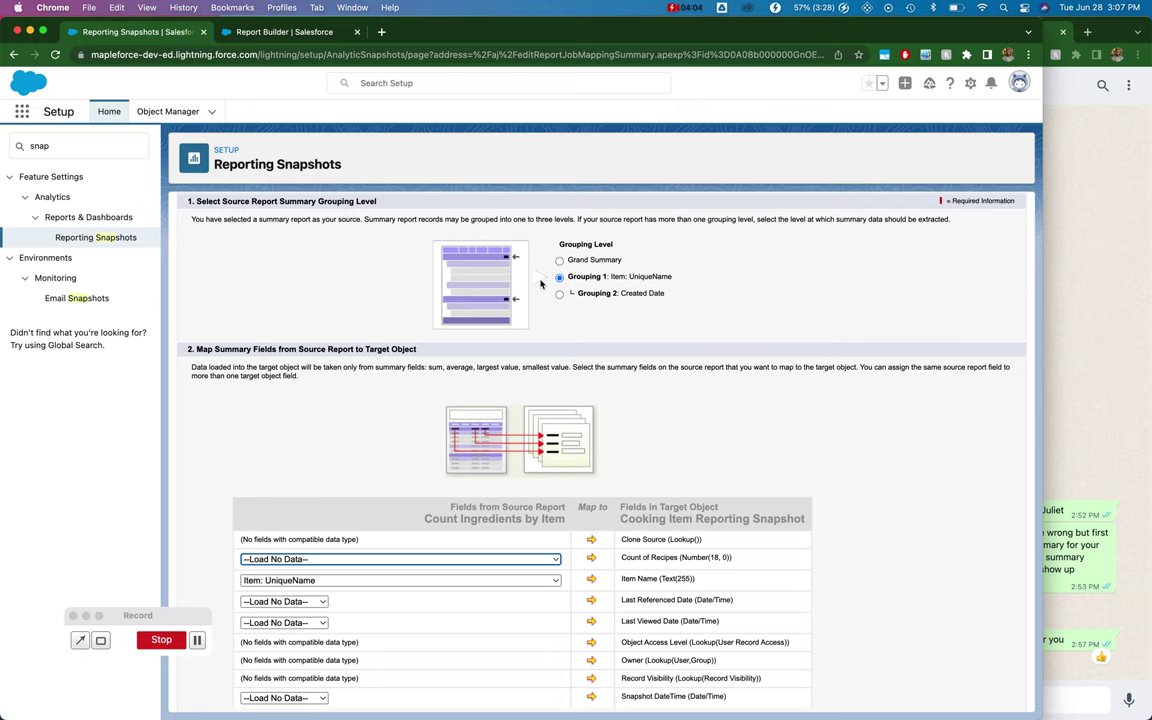
- Close Report Builder, discarding the unsaved report edits, and return to the field mappings
click(318, 31)
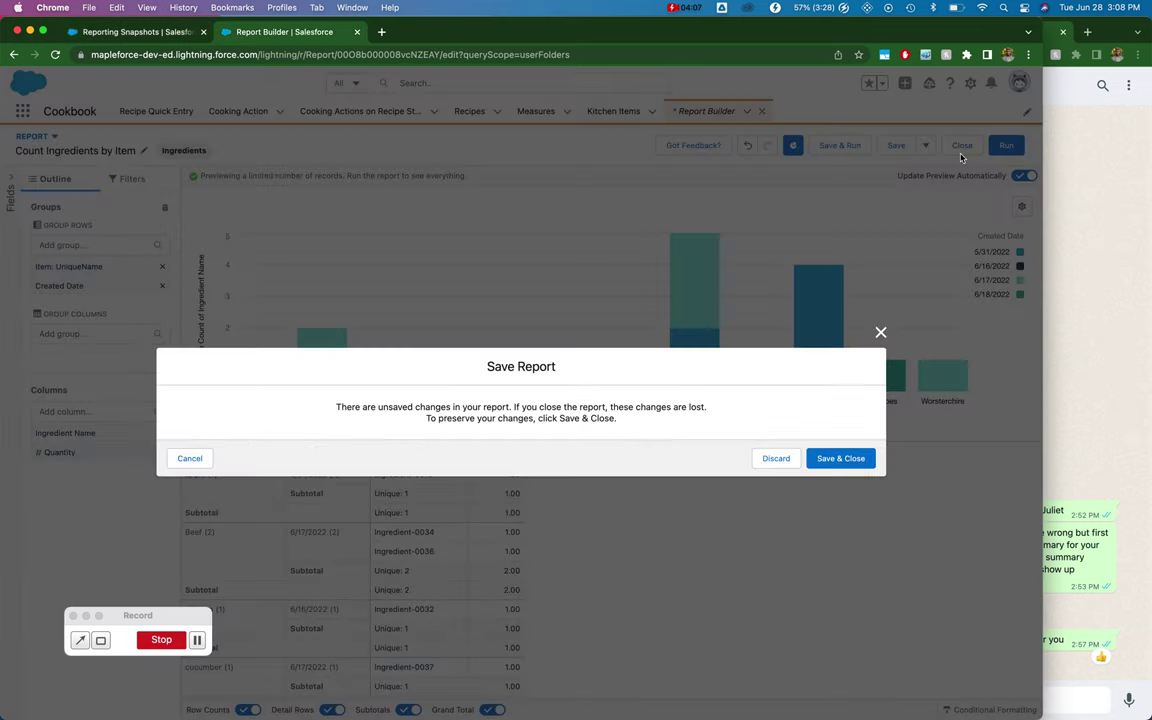
click(962, 145)
click(777, 458)
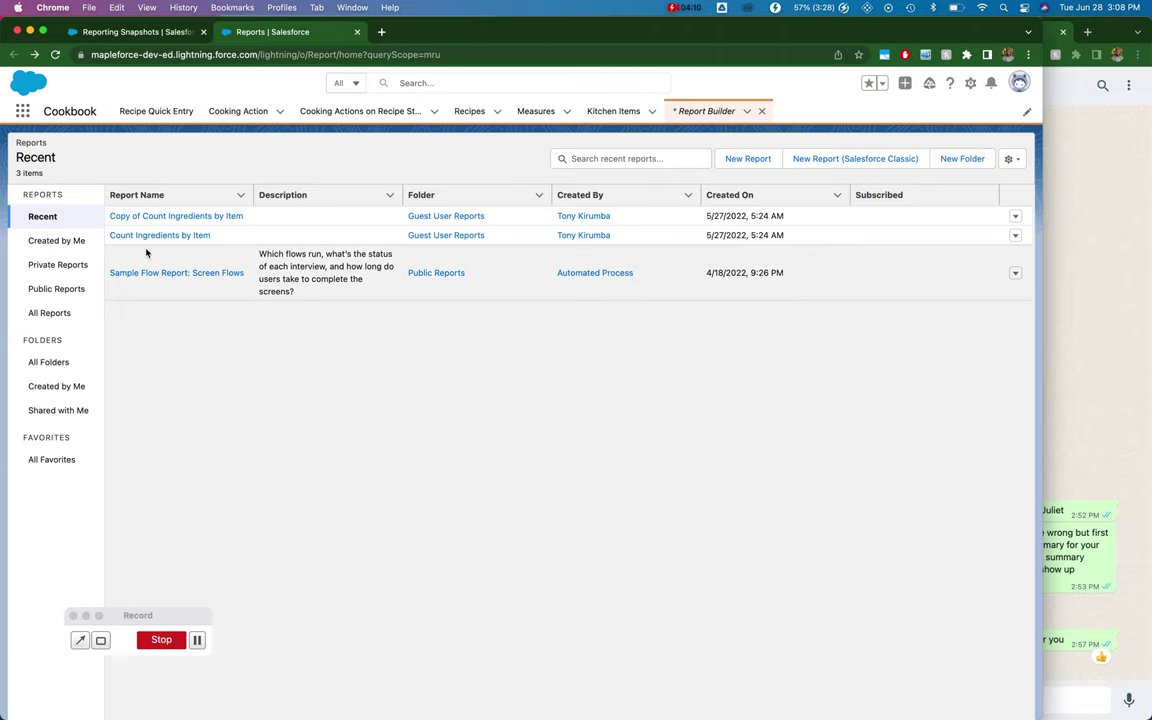
click(153, 36)
- Map Record Count [Record Count] to the Count of Recipes field, then view Recent reports
scroll(367, 424, down, 2)
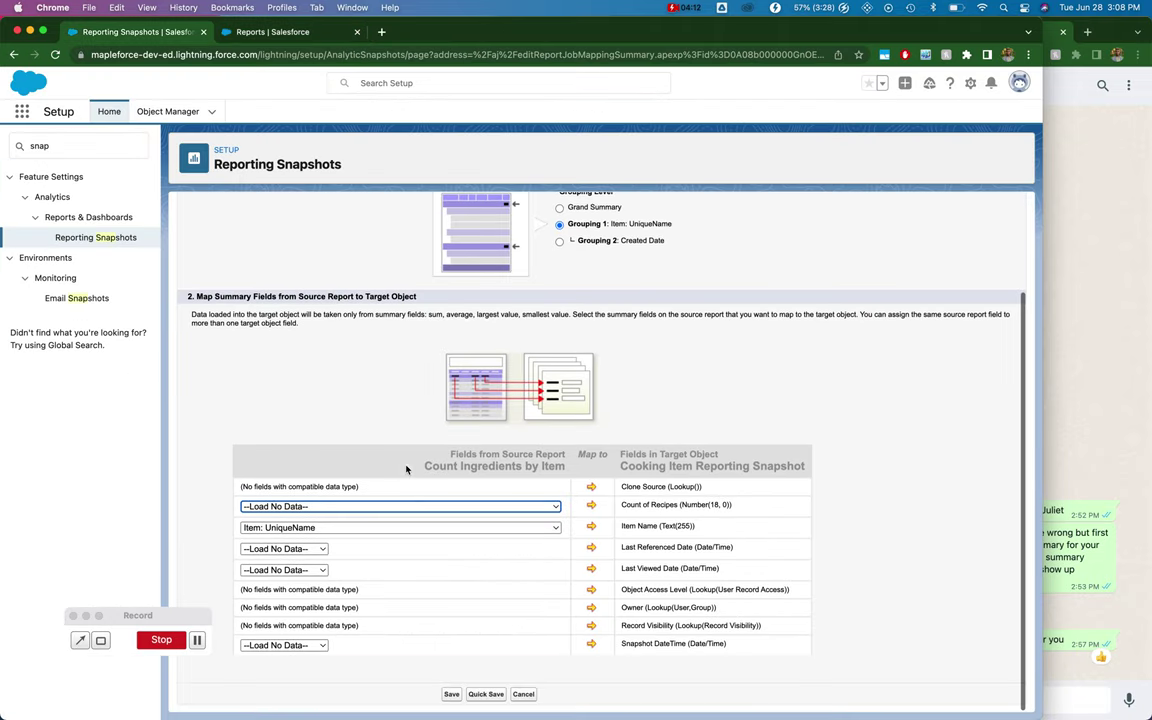
click(468, 506)
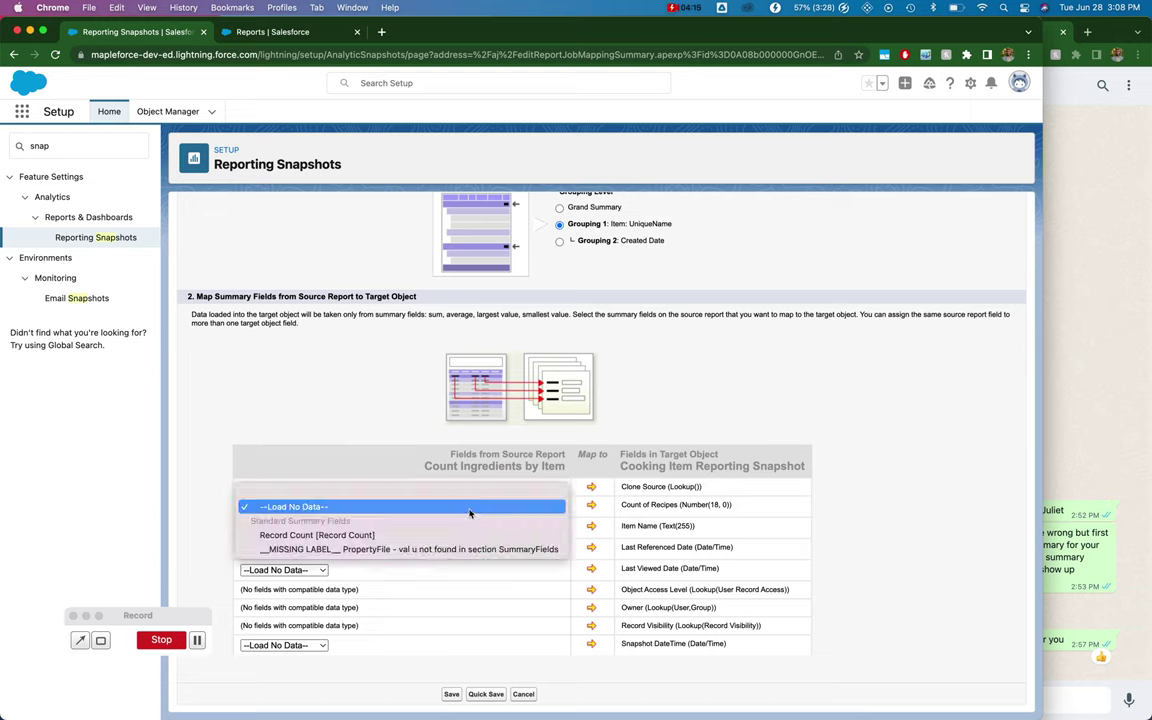
click(313, 537)
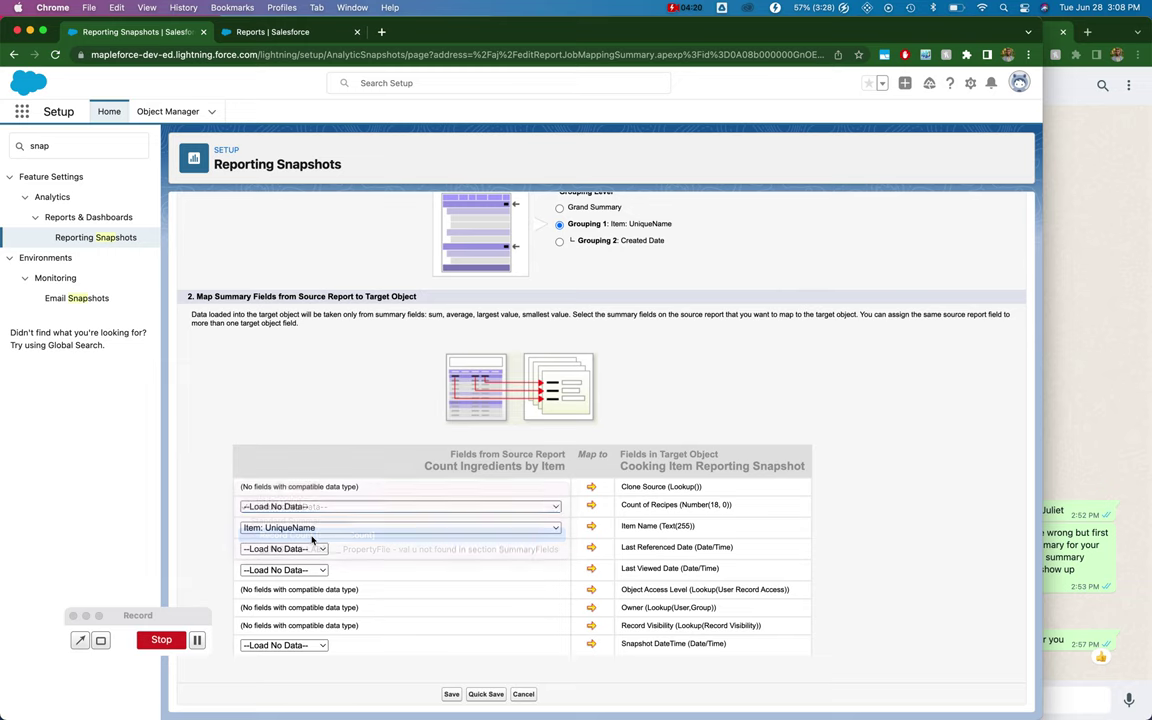
click(314, 33)
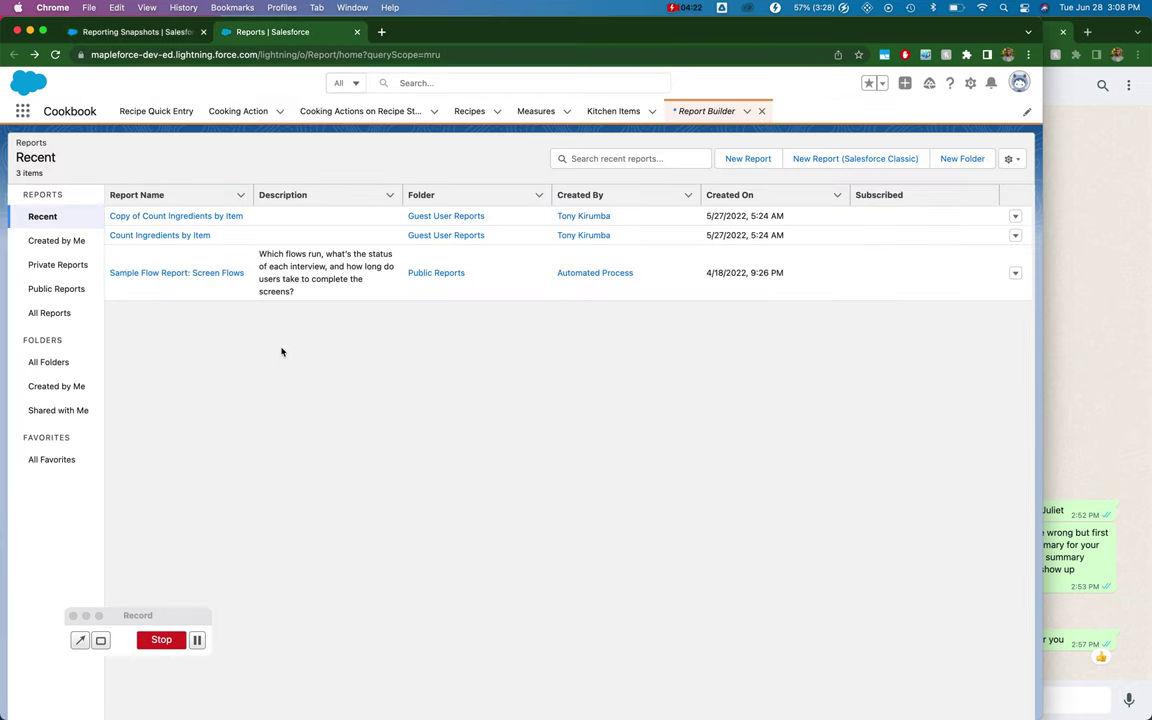
- Recheck Count Ingredients by Item with detail rows hidden, then return to the field mappings
click(184, 237)
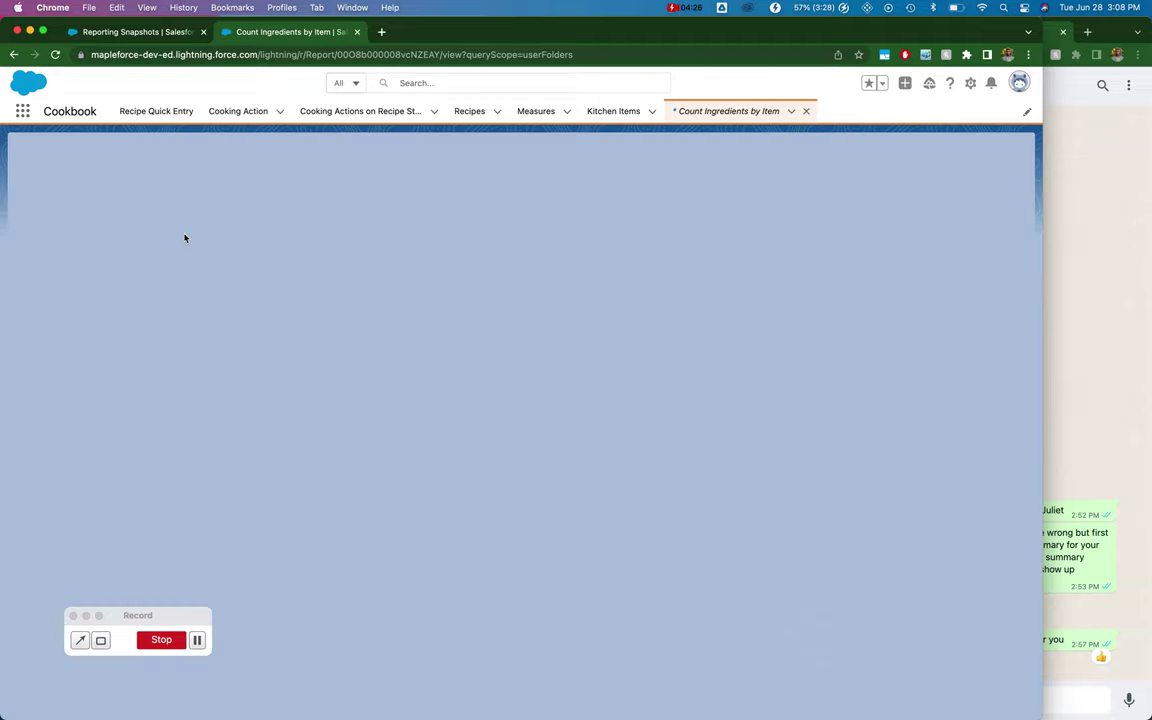
scroll(184, 237, down, 3)
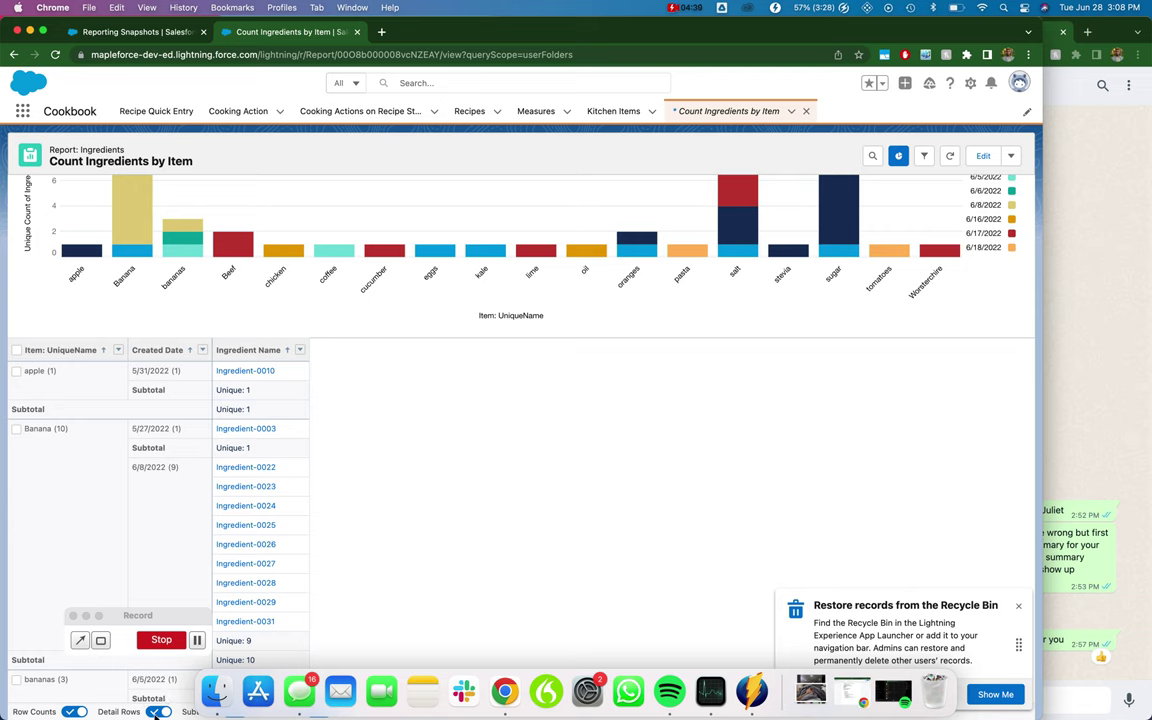
click(157, 711)
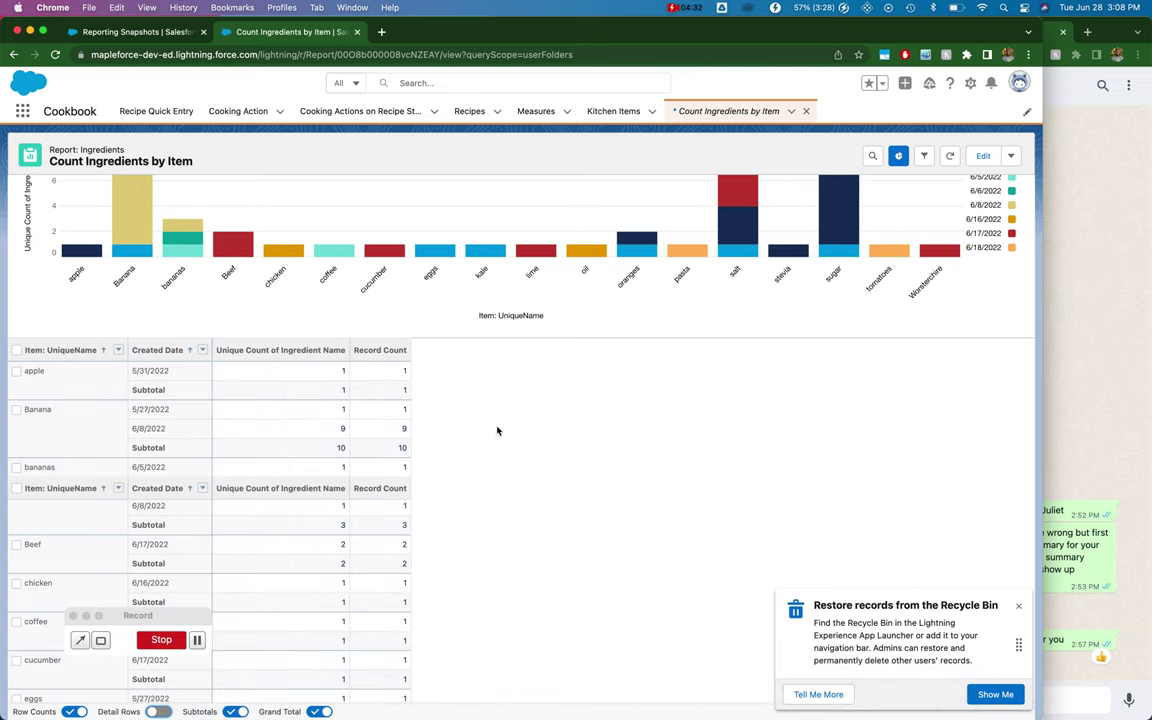
scroll(497, 431, down, 1)
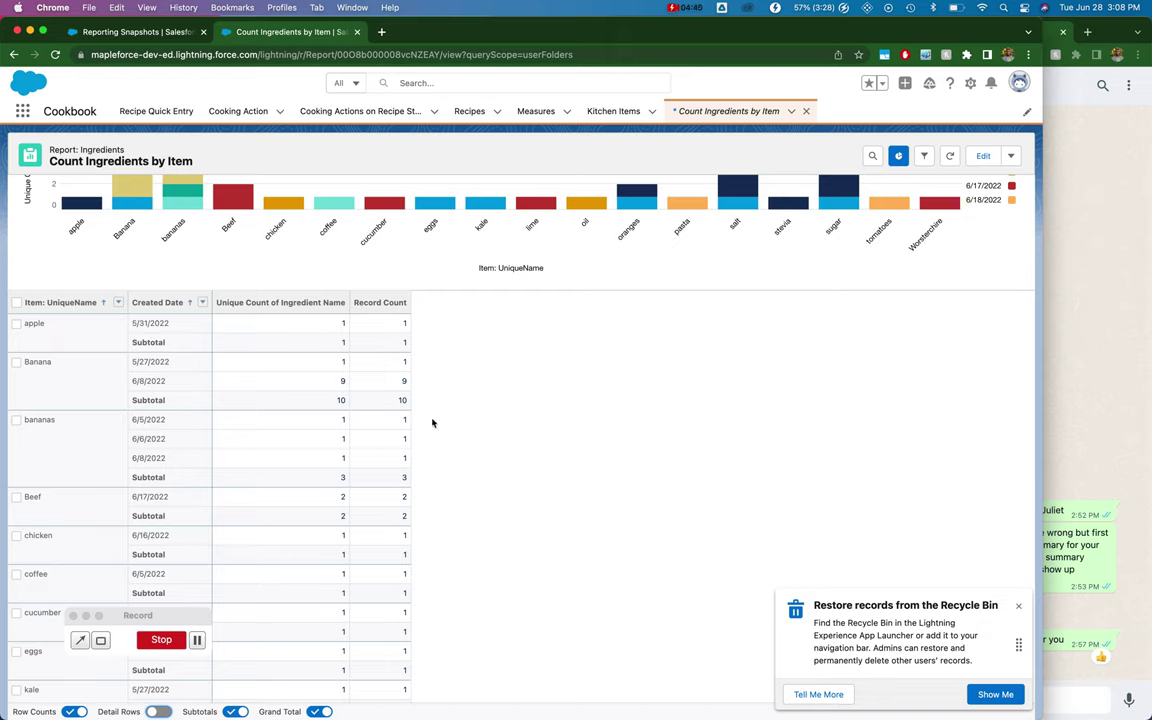
click(157, 30)
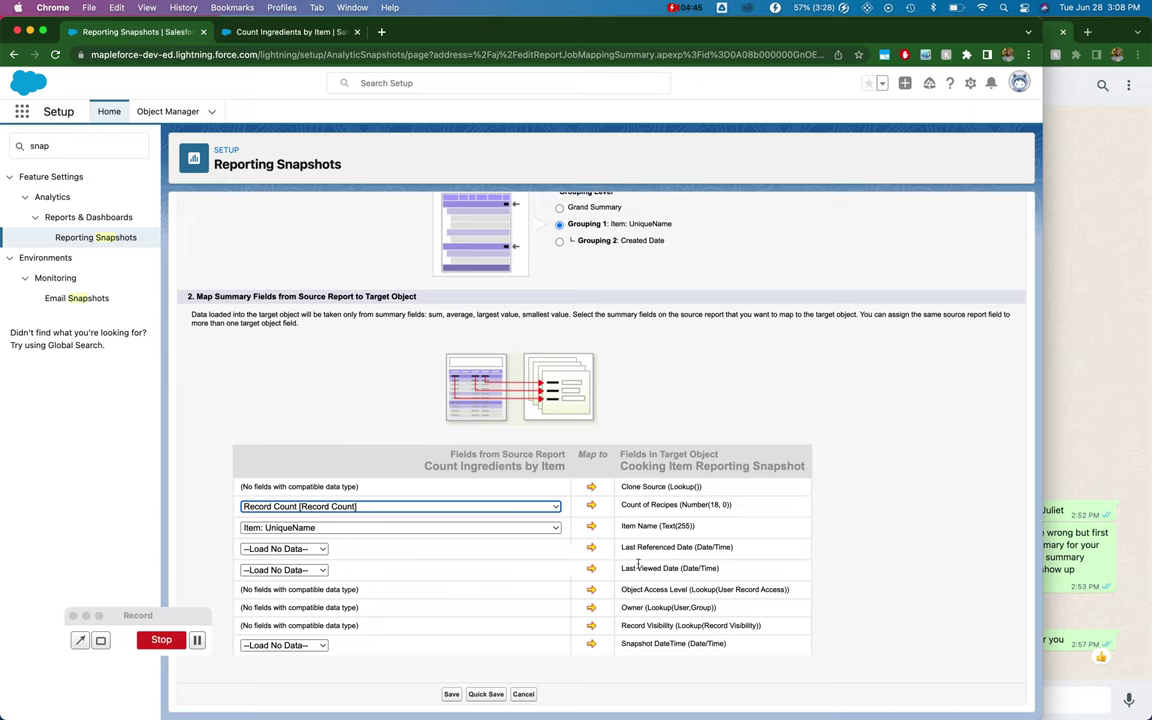
click(314, 645)
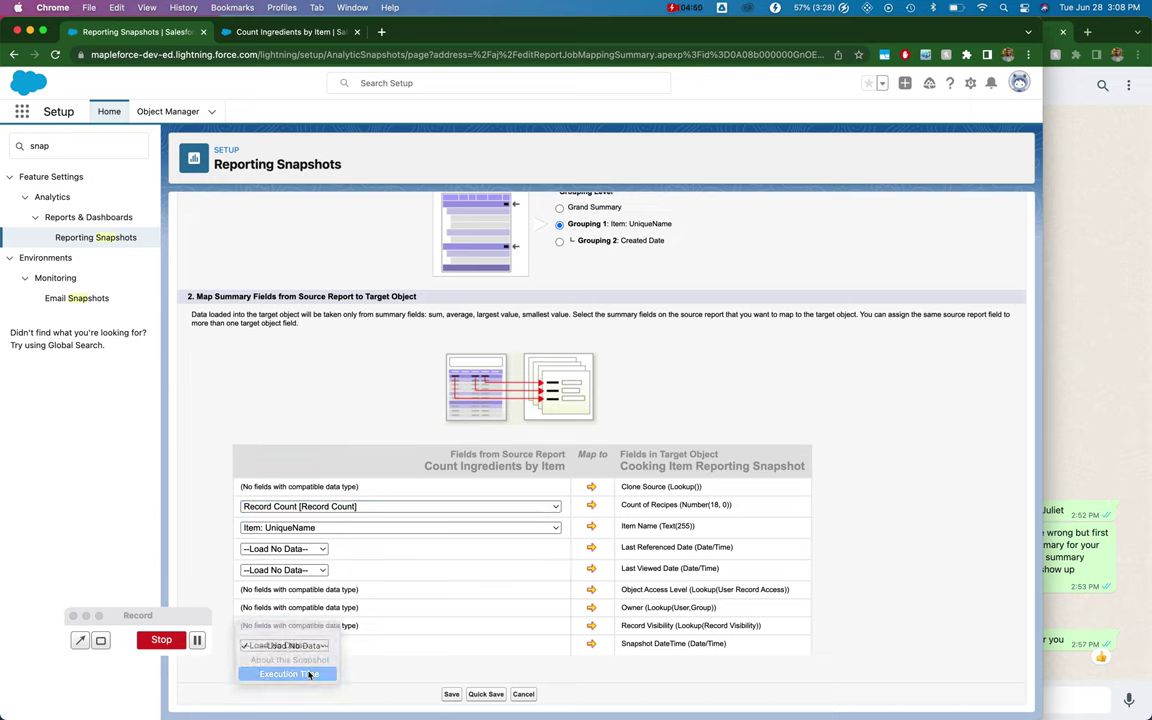
- Map Execution Time to Snapshot DateTime, save the mappings, and open the schedule editor
click(305, 673)
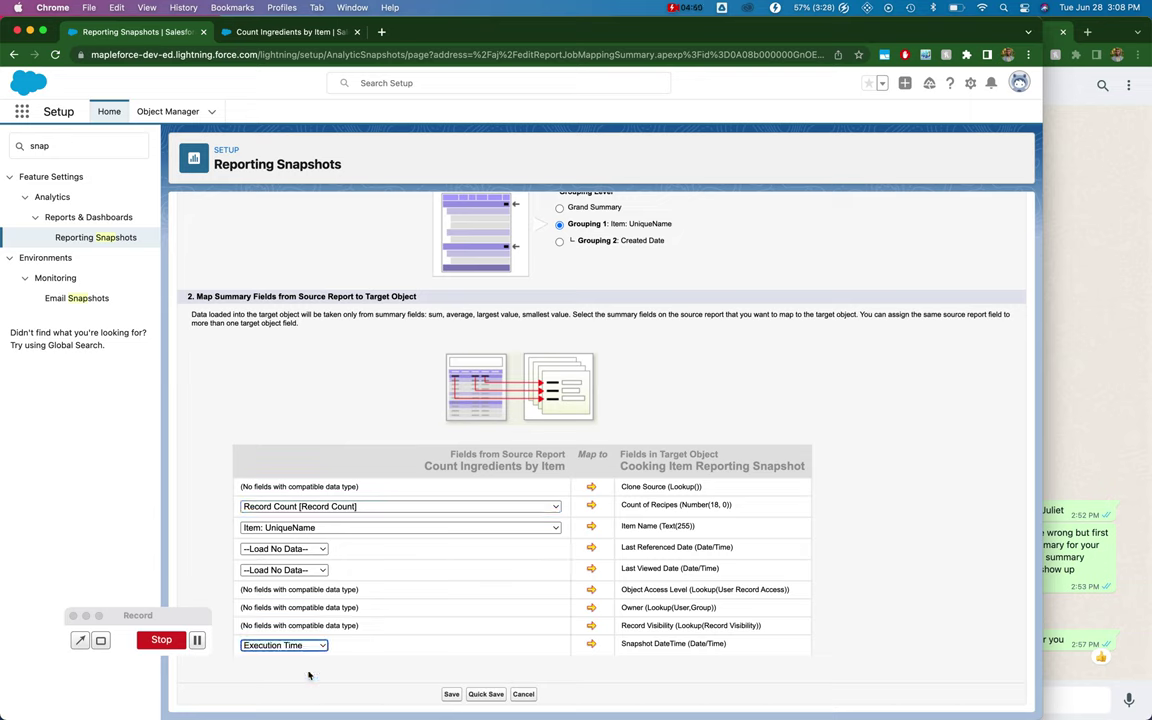
click(455, 695)
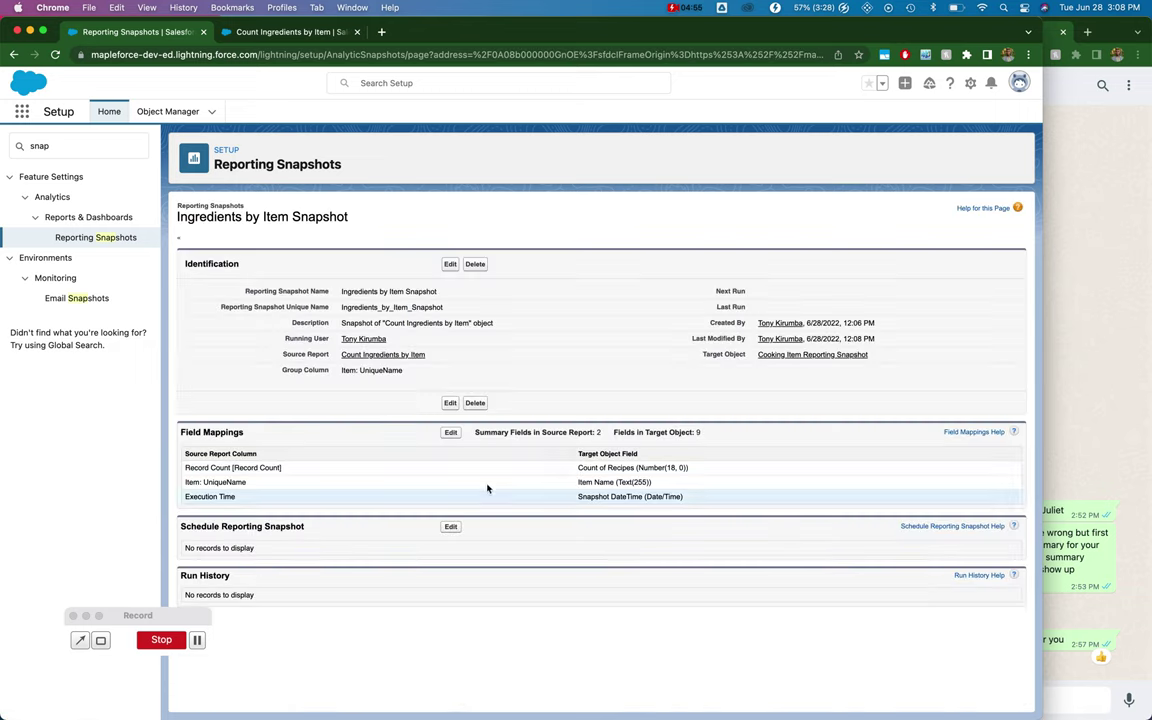
click(455, 528)
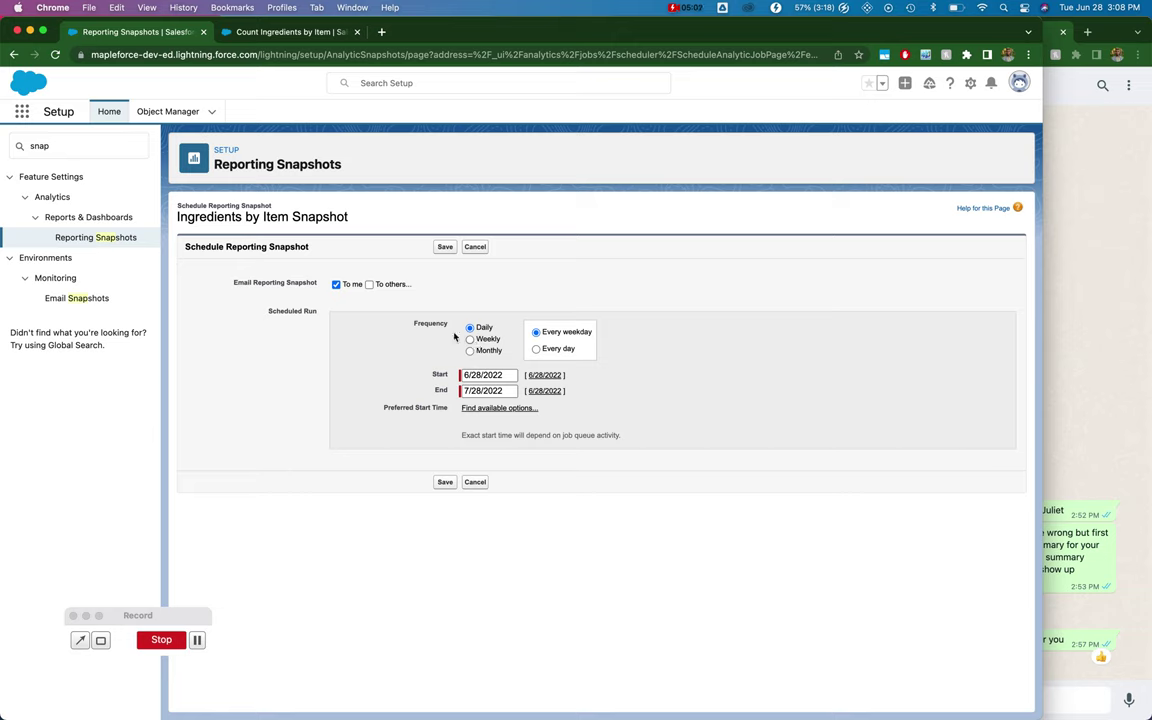
- Turn off the email to yourself, pick an 8:00 PM preferred start time, and save the weekday schedule
click(337, 285)
click(496, 408)
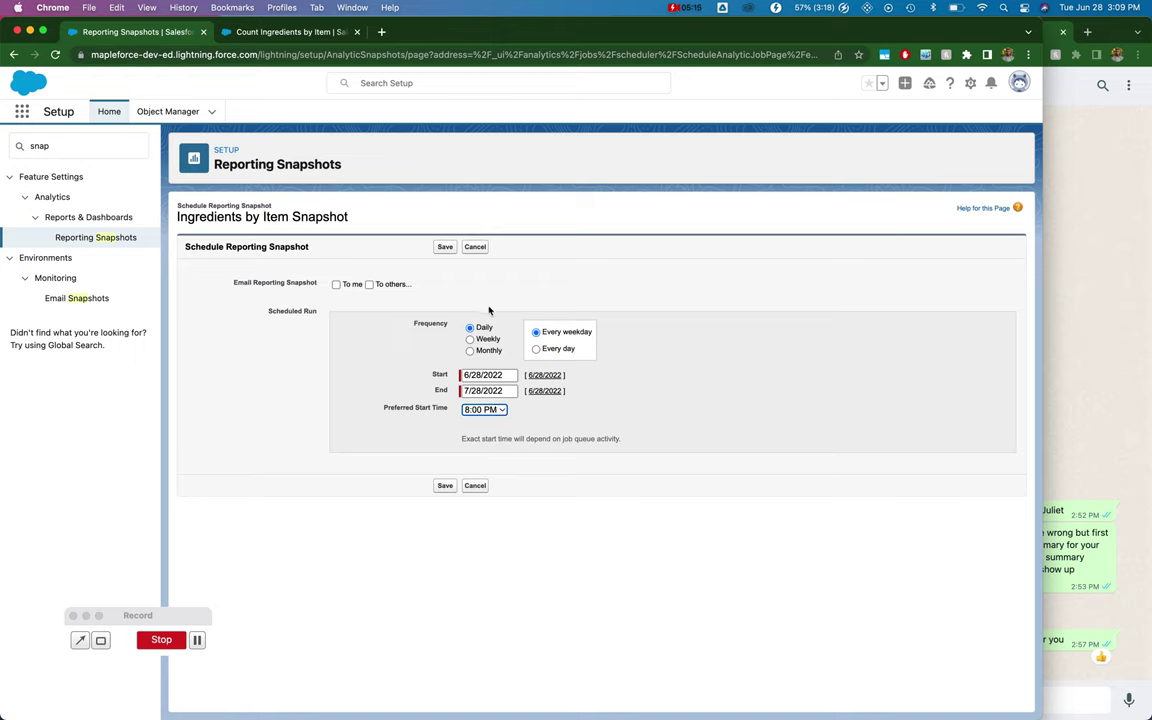
click(487, 410)
click(490, 412)
click(445, 486)
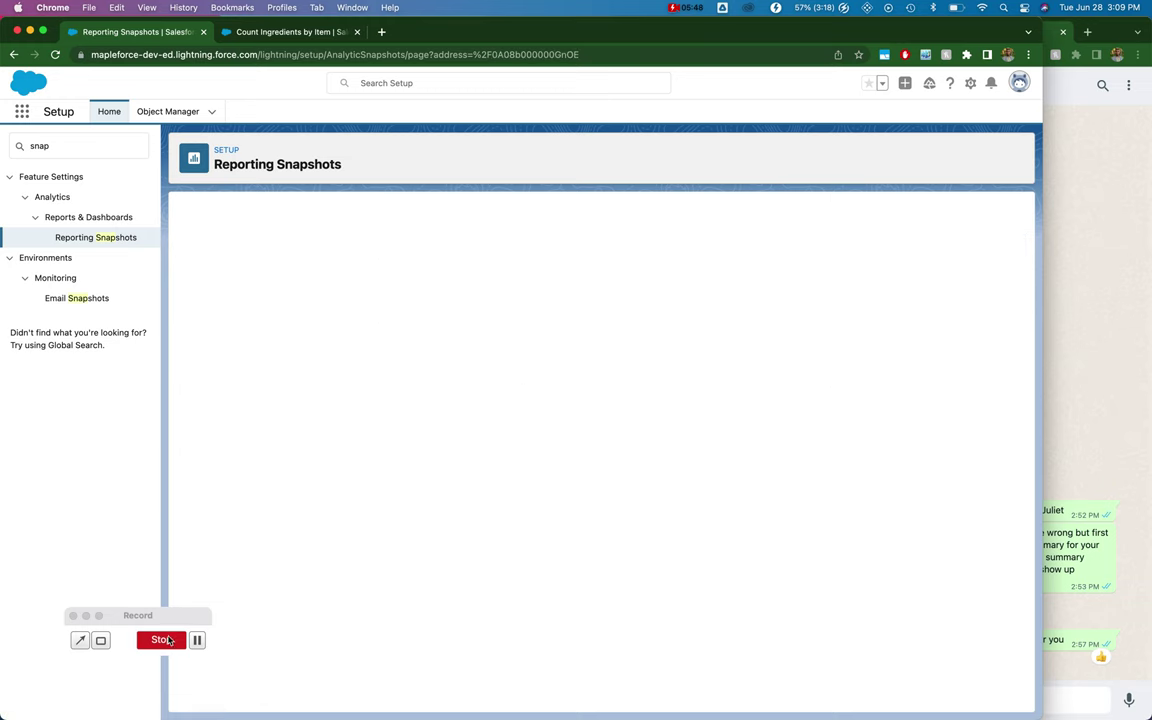